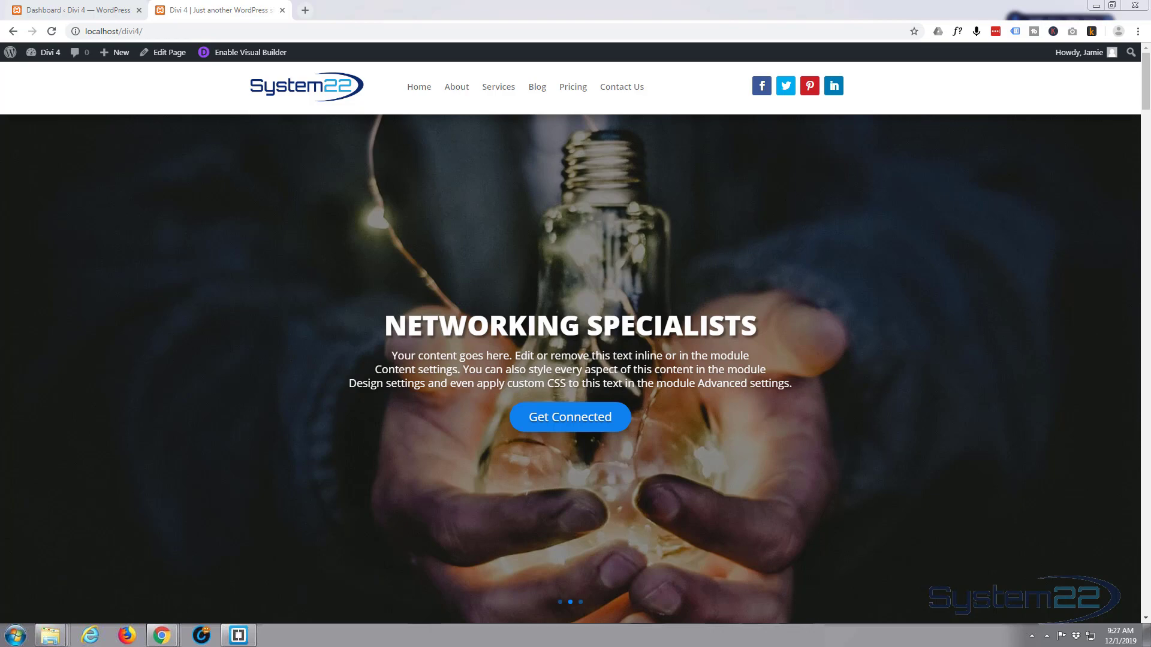
Advance the hero slider and jump to the front page's Services and Pricing sections
left_click(1124, 418)
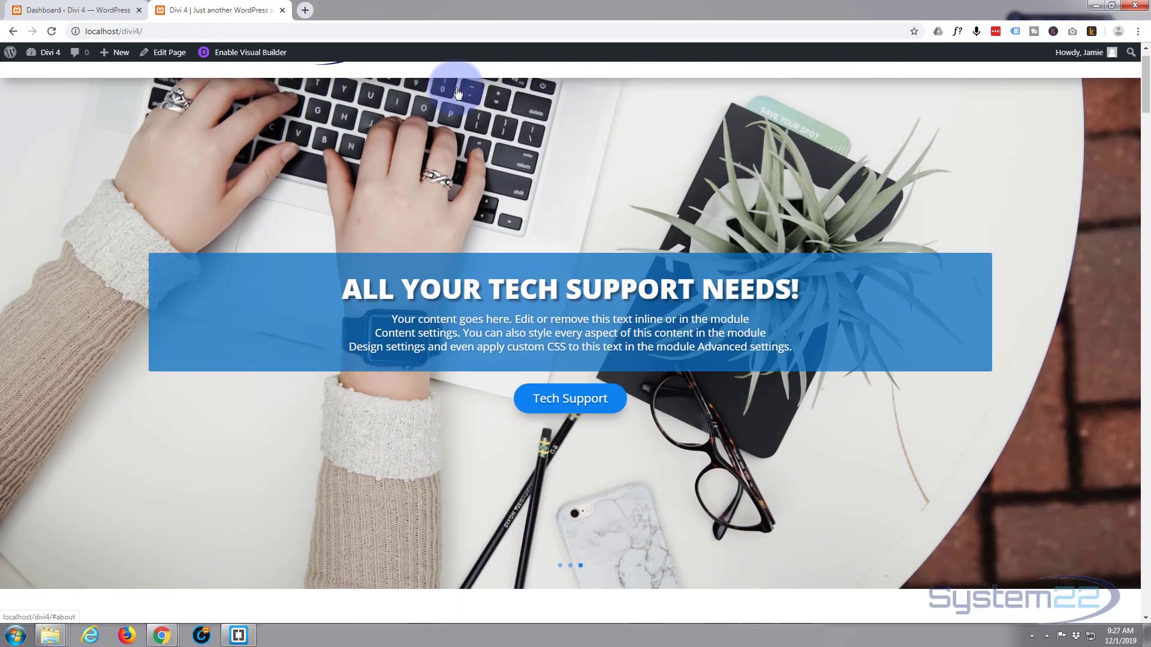
scroll(463, 94, "down", 5)
scroll(458, 95, "down", 2)
scroll(458, 180, "up", 5)
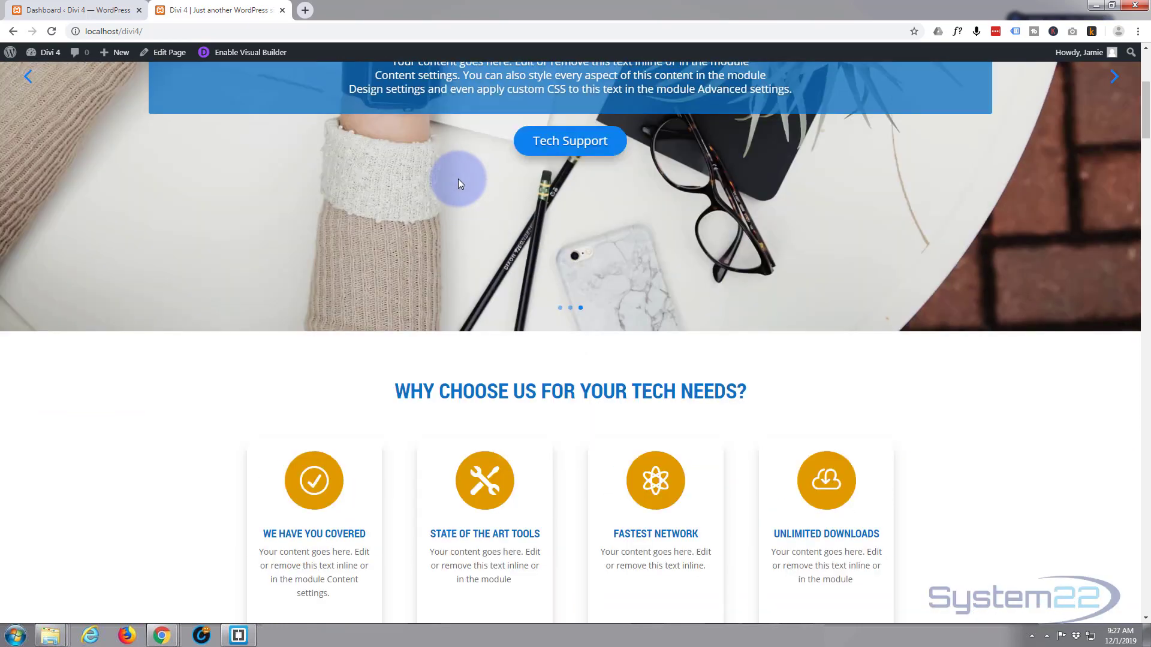
scroll(458, 180, "up", 3)
left_click(498, 87)
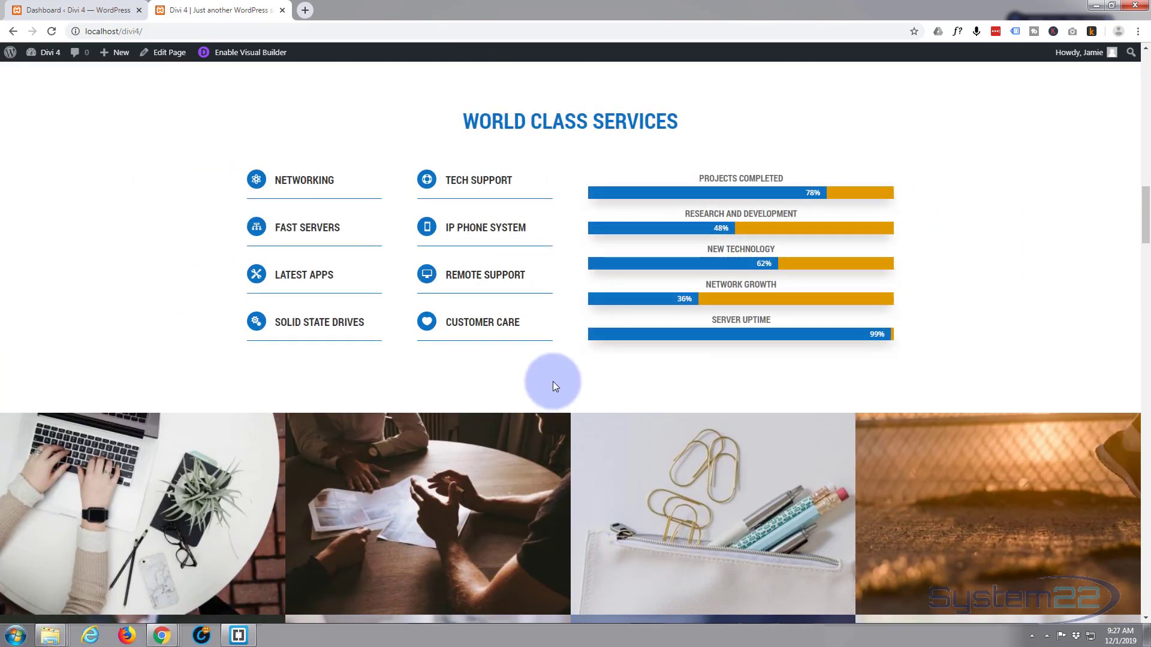
scroll(553, 382, "down", 3)
scroll(553, 381, "down", 4)
scroll(553, 382, "down", 3)
scroll(553, 383, "down", 1)
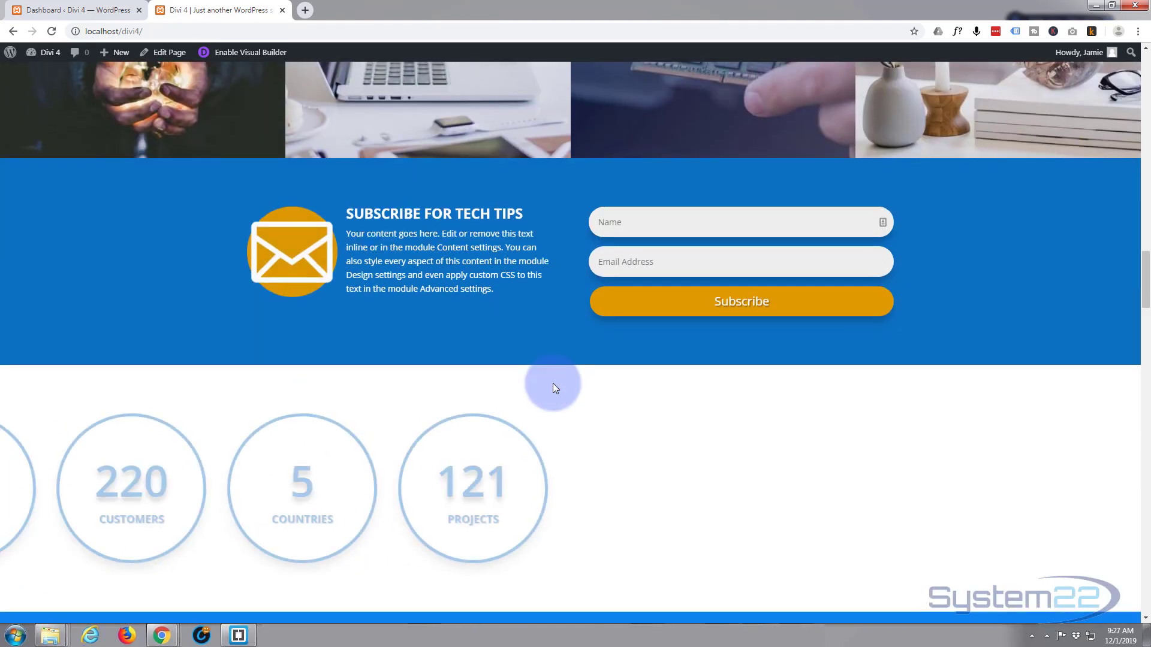
scroll(553, 384, "up", 4)
scroll(553, 384, "up", 3)
scroll(554, 385, "up", 2)
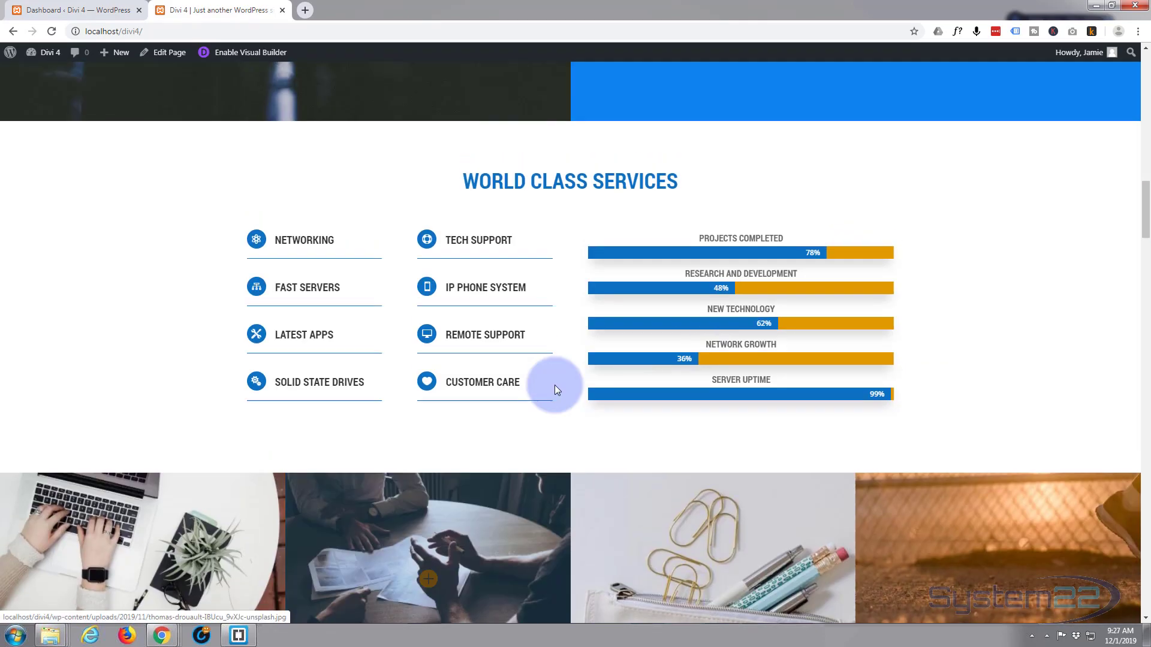
scroll(555, 385, "up", 2)
scroll(554, 386, "up", 4)
scroll(555, 384, "up", 3)
scroll(555, 384, "up", 3)
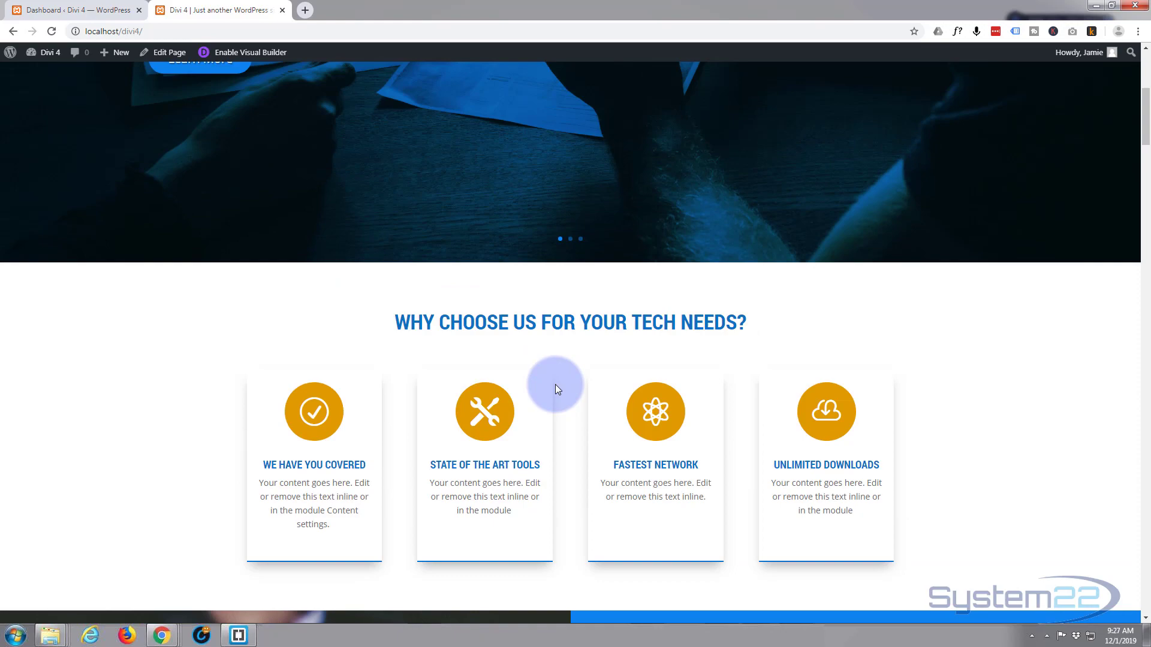
scroll(555, 384, "up", 3)
scroll(555, 384, "up", 3)
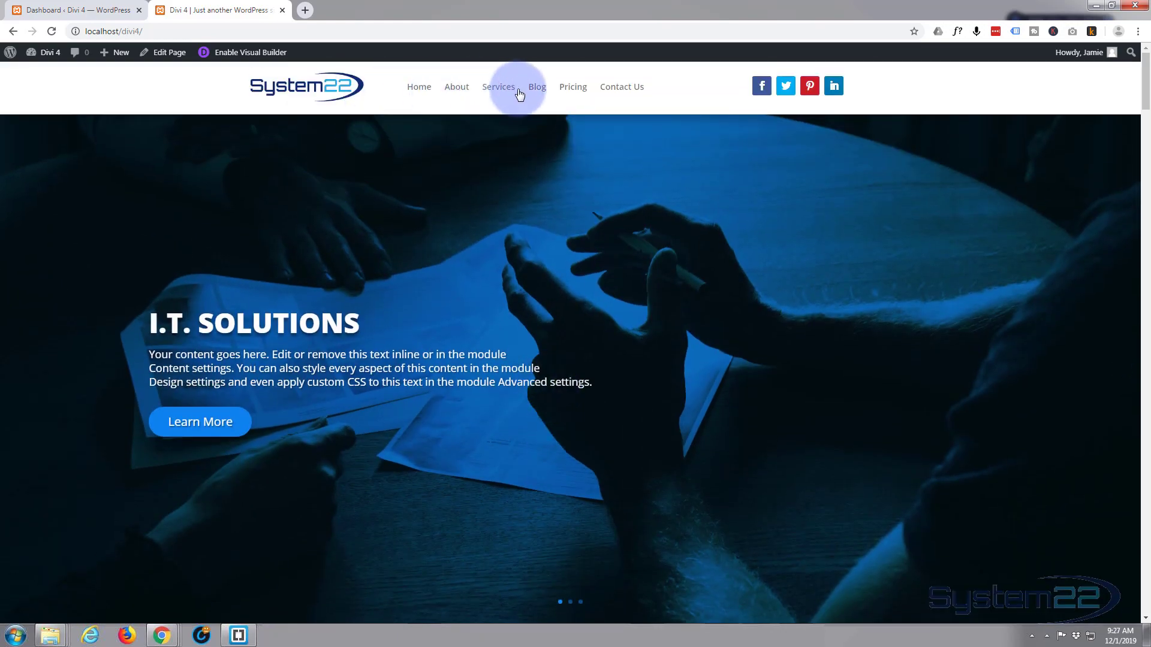
scroll(539, 90, "down", 5)
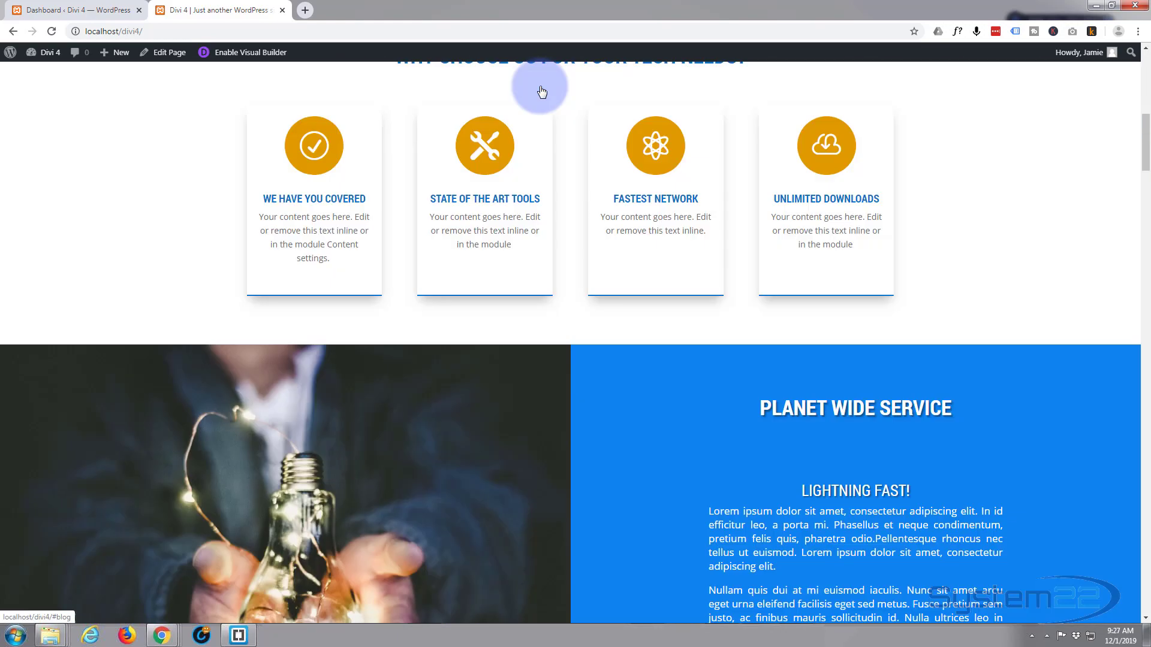
scroll(543, 90, "down", 8)
scroll(542, 91, "down", 8)
scroll(540, 252, "down", 3)
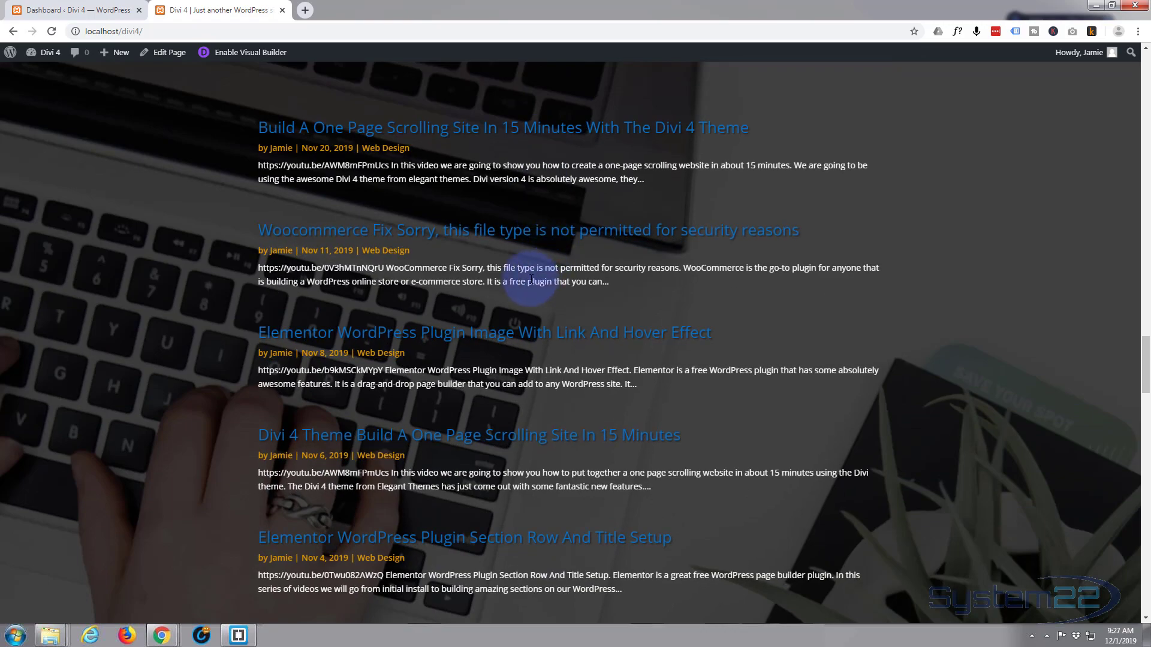
scroll(528, 283, "down", 3)
scroll(527, 284, "down", 3)
scroll(527, 282, "up", 5)
scroll(527, 284, "up", 4)
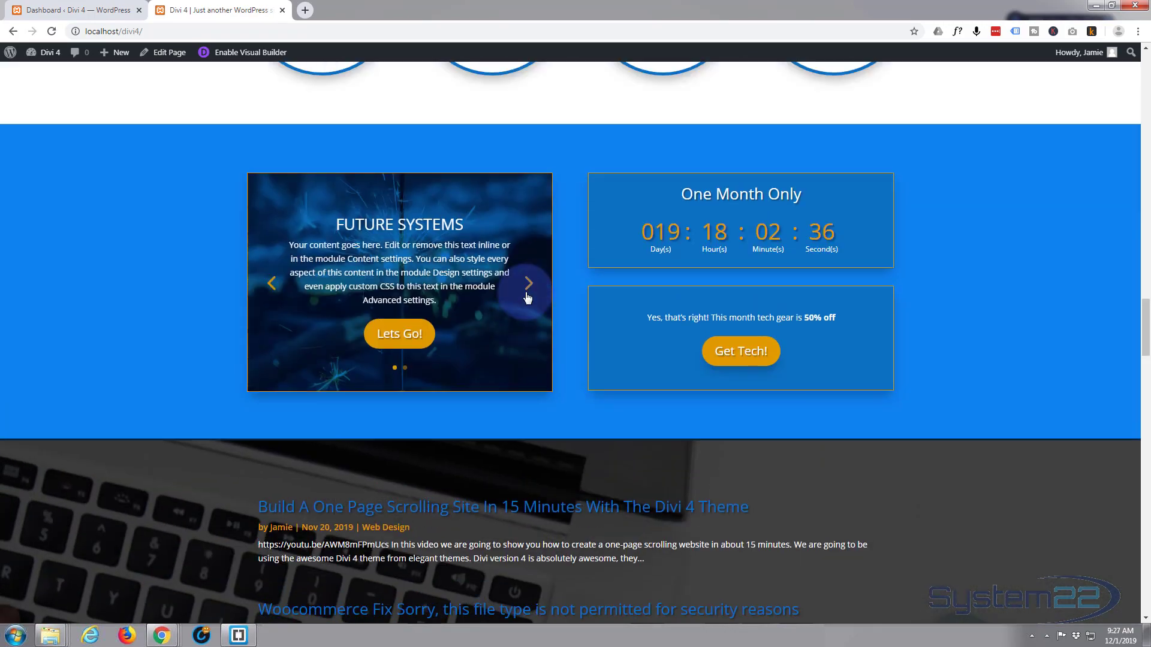
scroll(527, 288, "up", 4)
scroll(526, 292, "up", 4)
scroll(527, 292, "up", 4)
scroll(528, 292, "up", 3)
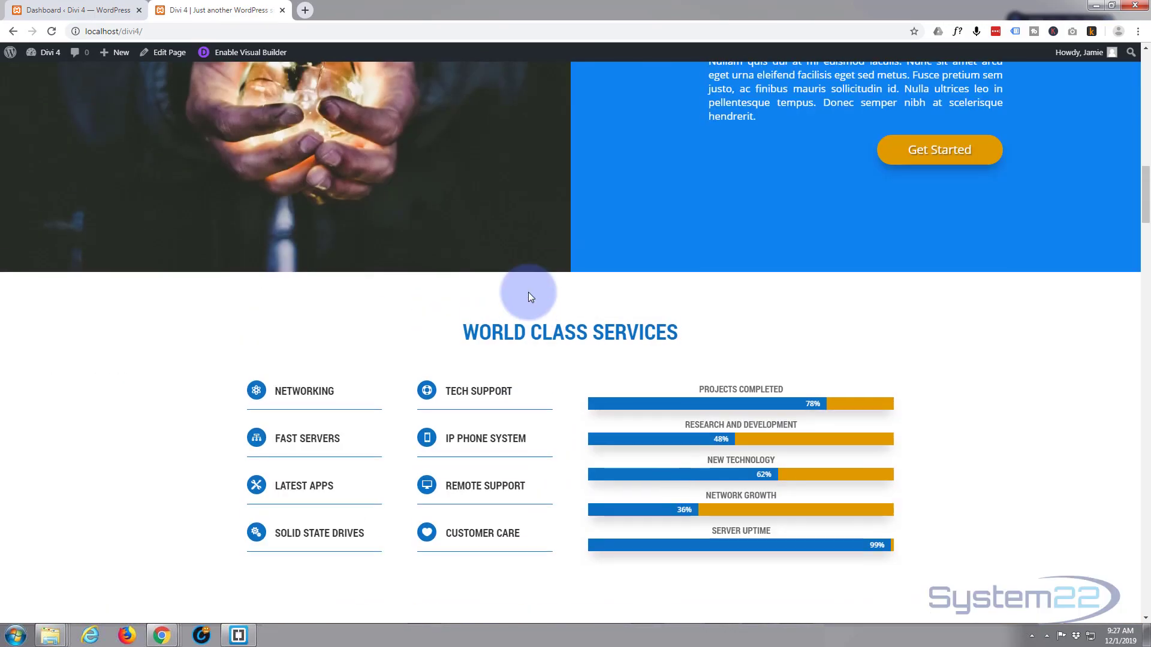
scroll(529, 292, "up", 3)
scroll(529, 292, "up", 4)
scroll(532, 292, "up", 4)
scroll(533, 291, "up", 3)
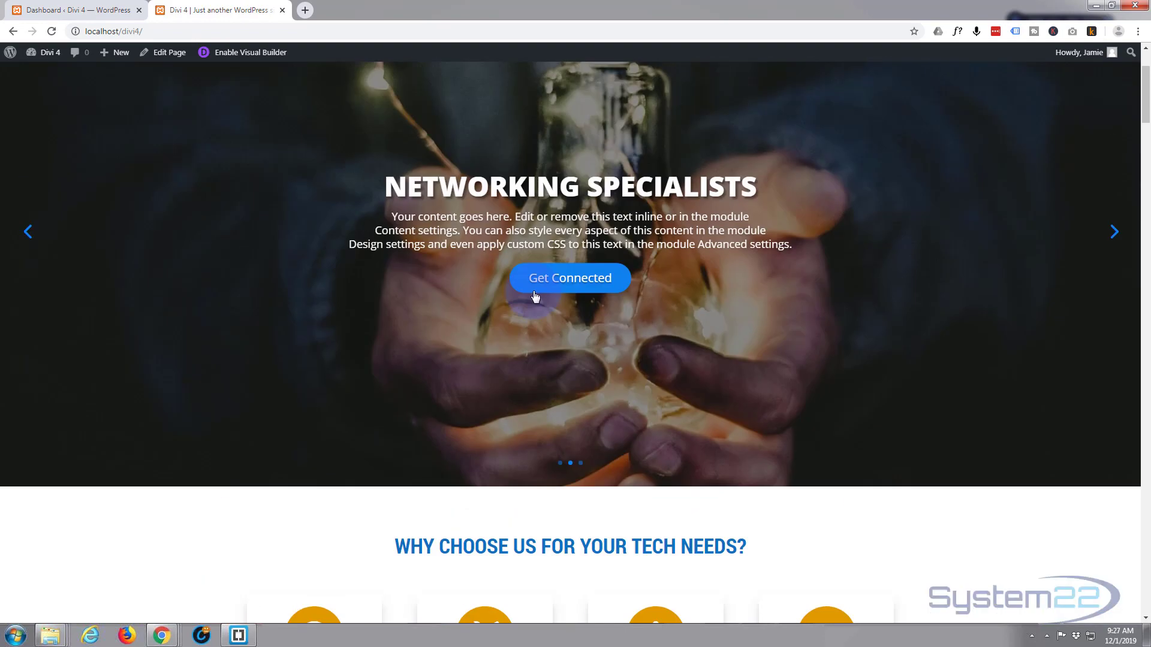
scroll(533, 291, "up", 3)
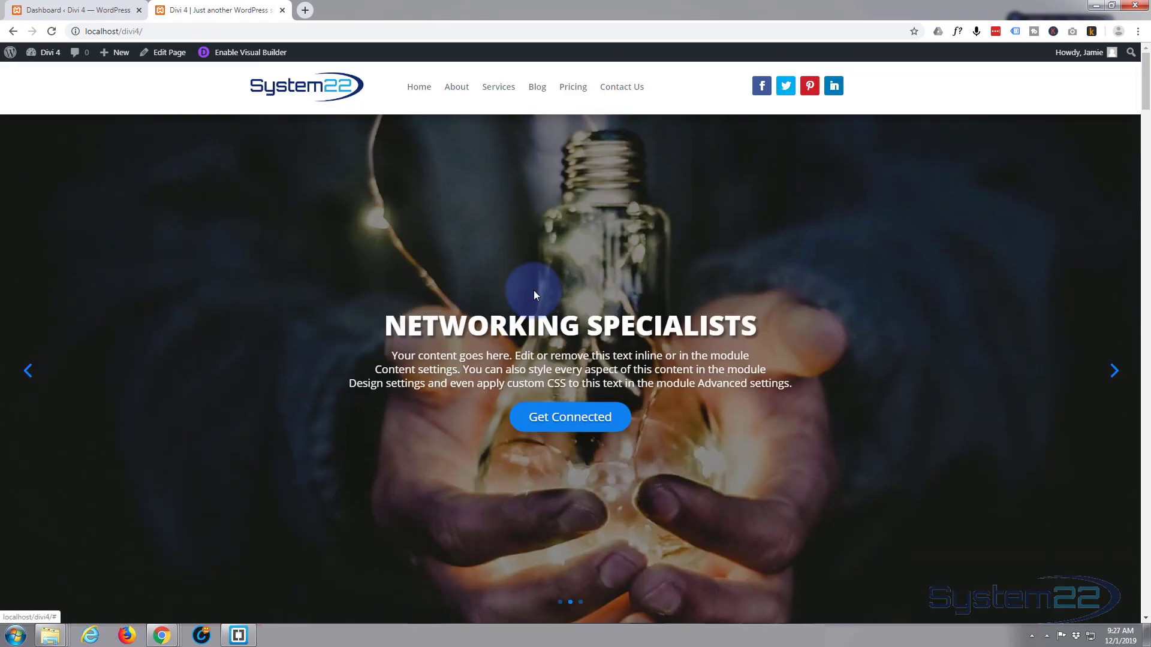
left_click(573, 86)
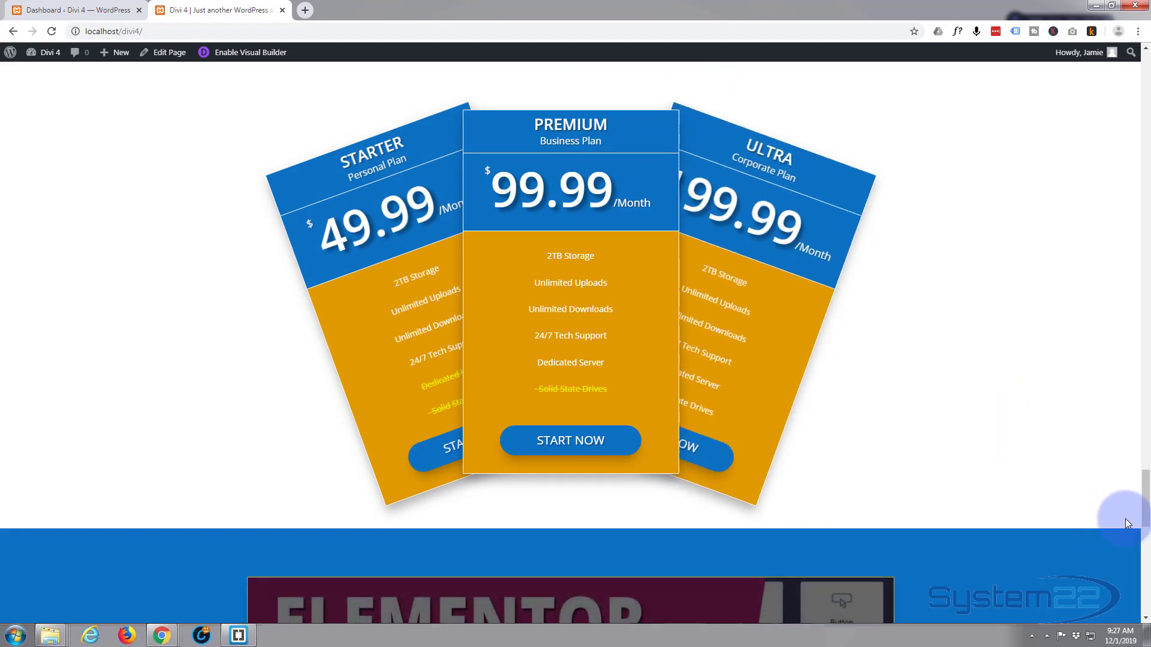
left_click_drag(1147, 511, 1147, 77)
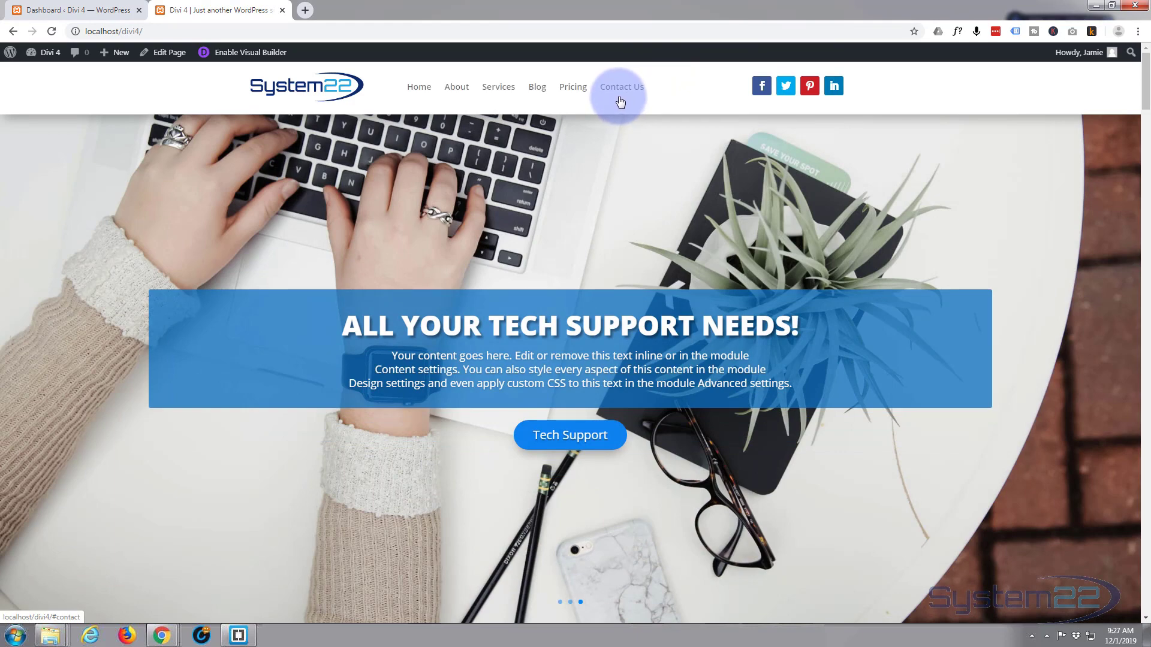
scroll(577, 129, "down", 3)
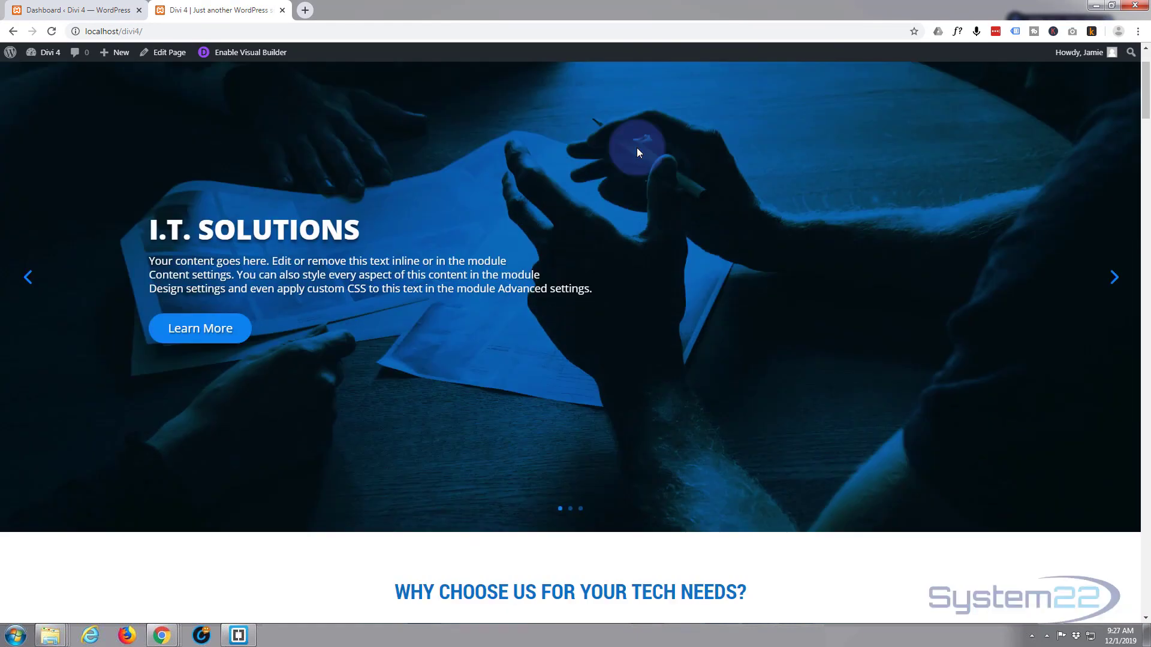
scroll(638, 147, "down", 3)
scroll(636, 148, "up", 5)
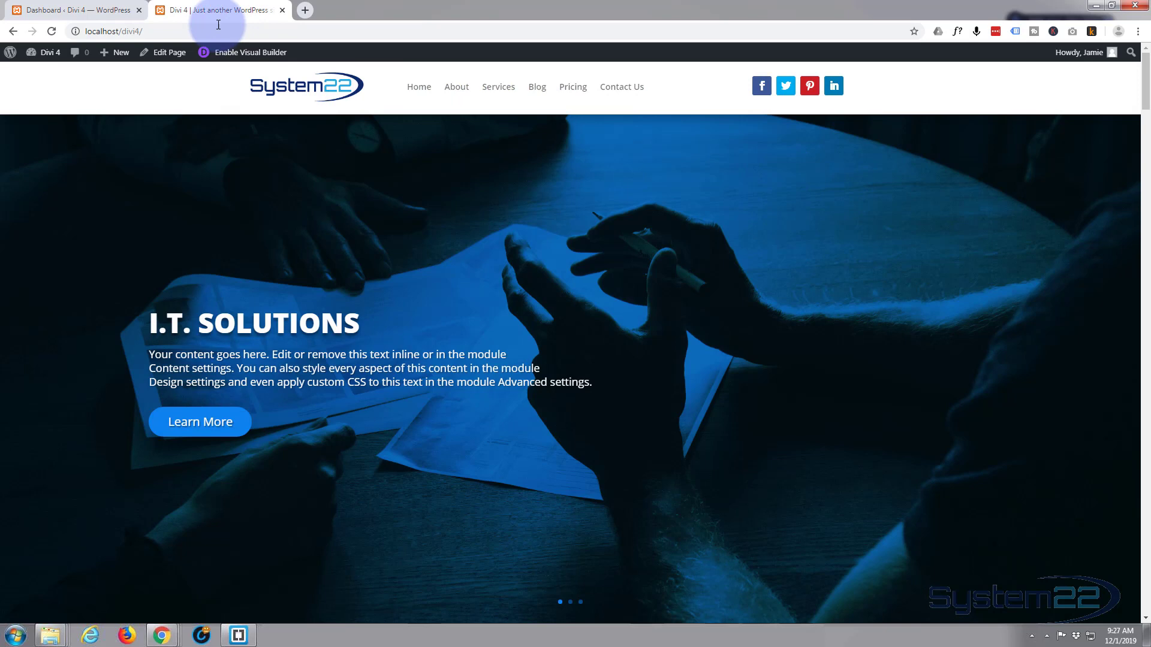
Open the Divi Theme Builder from the dashboard, then go back to the front page
left_click(45, 10)
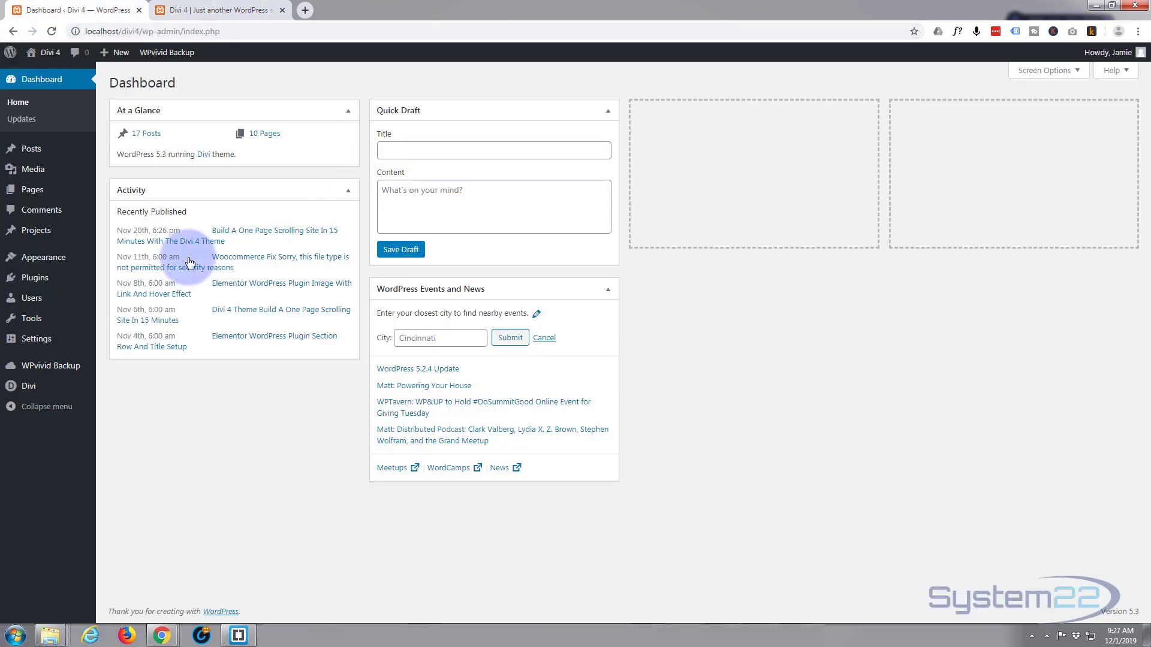
mouse_move(29, 386)
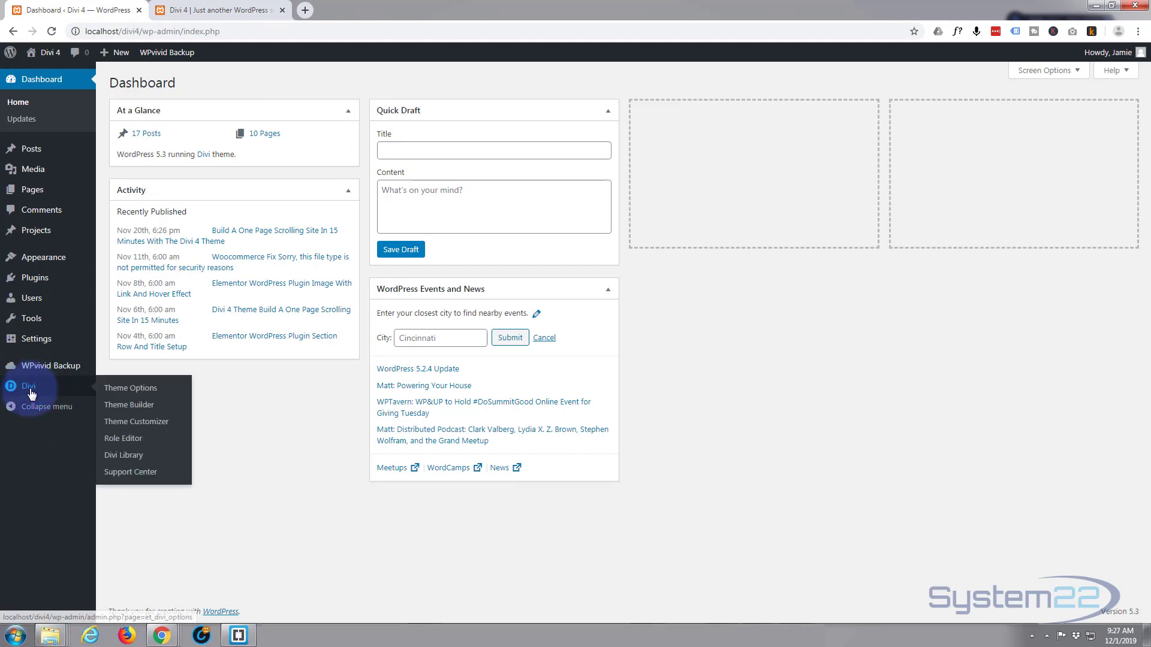
left_click(132, 406)
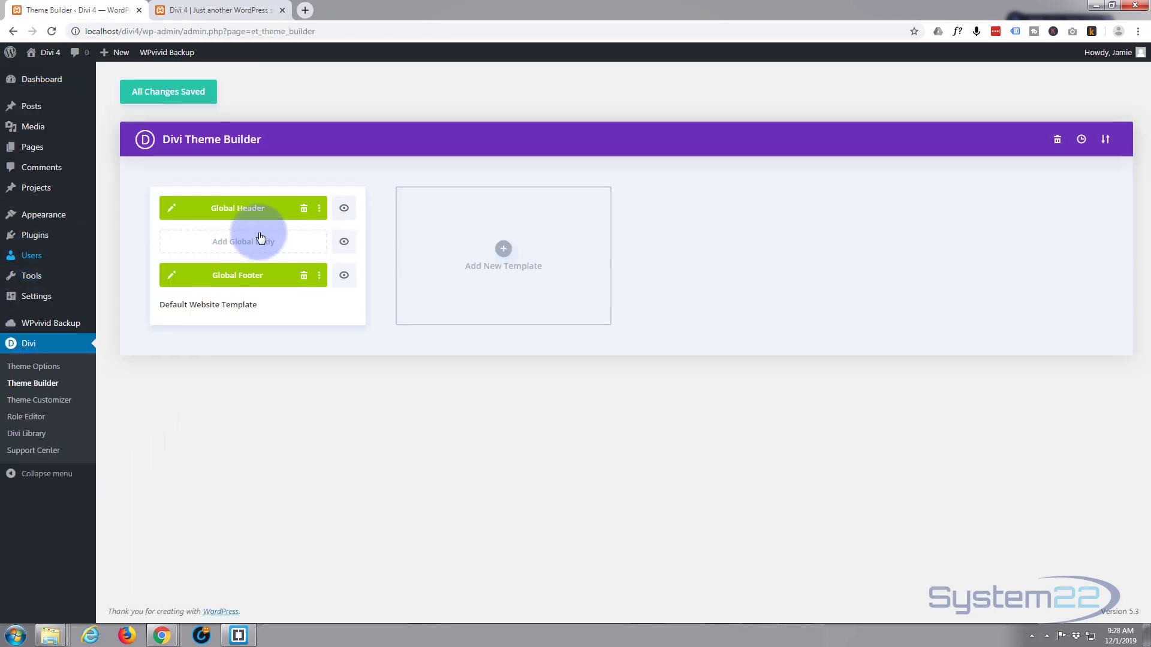
left_click(218, 10)
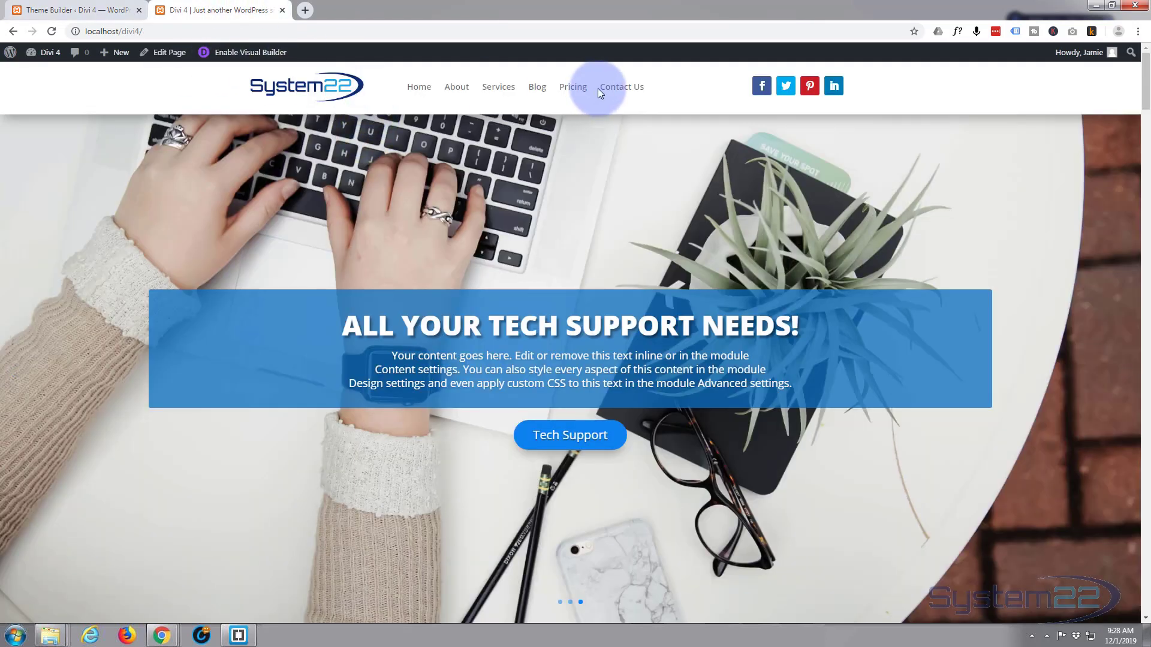
scroll(574, 150, "down", 3)
scroll(575, 150, "up", 3)
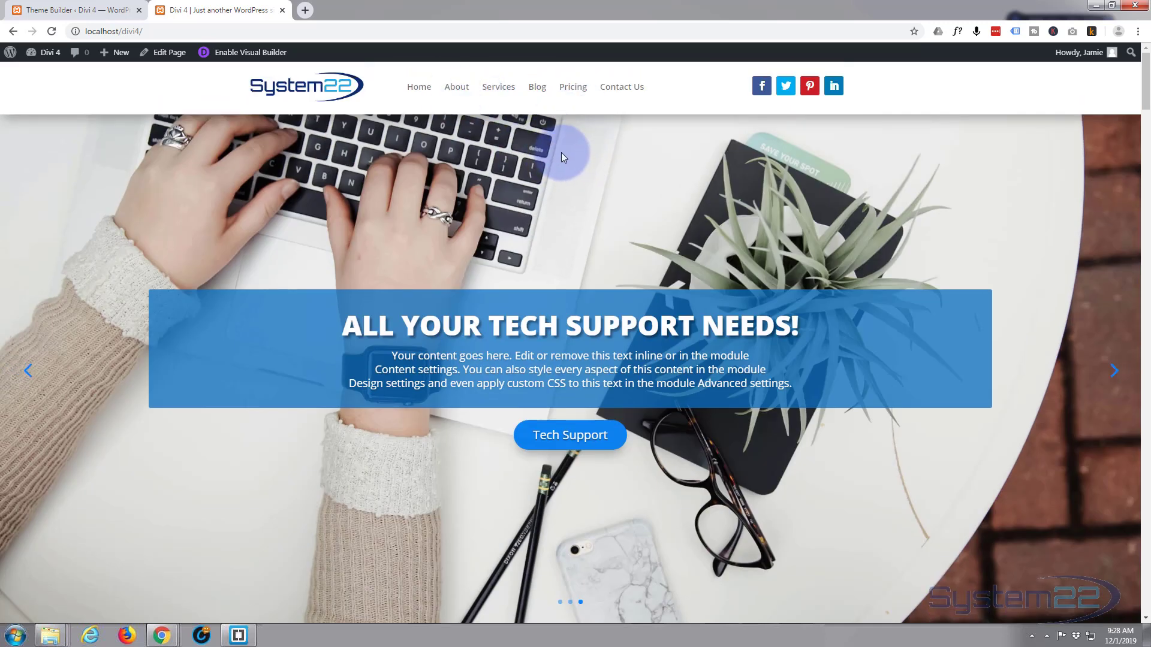
scroll(562, 152, "down", 2)
scroll(560, 152, "up", 2)
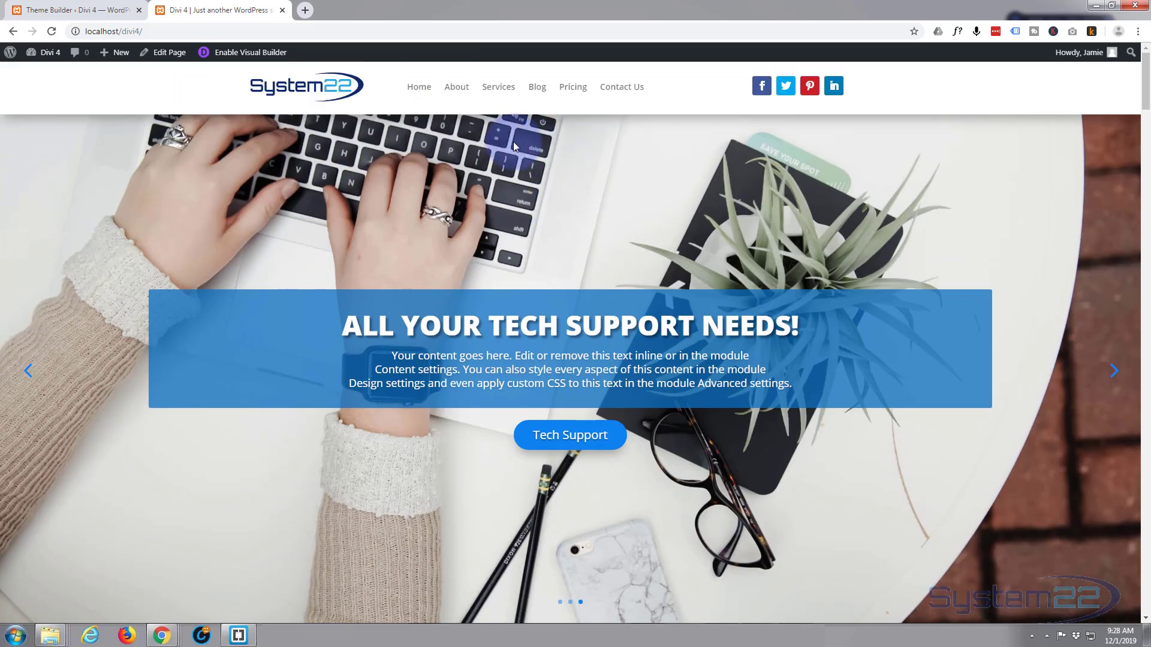
Open the header section's Advanced settings and expand its Custom CSS options
left_click(77, 10)
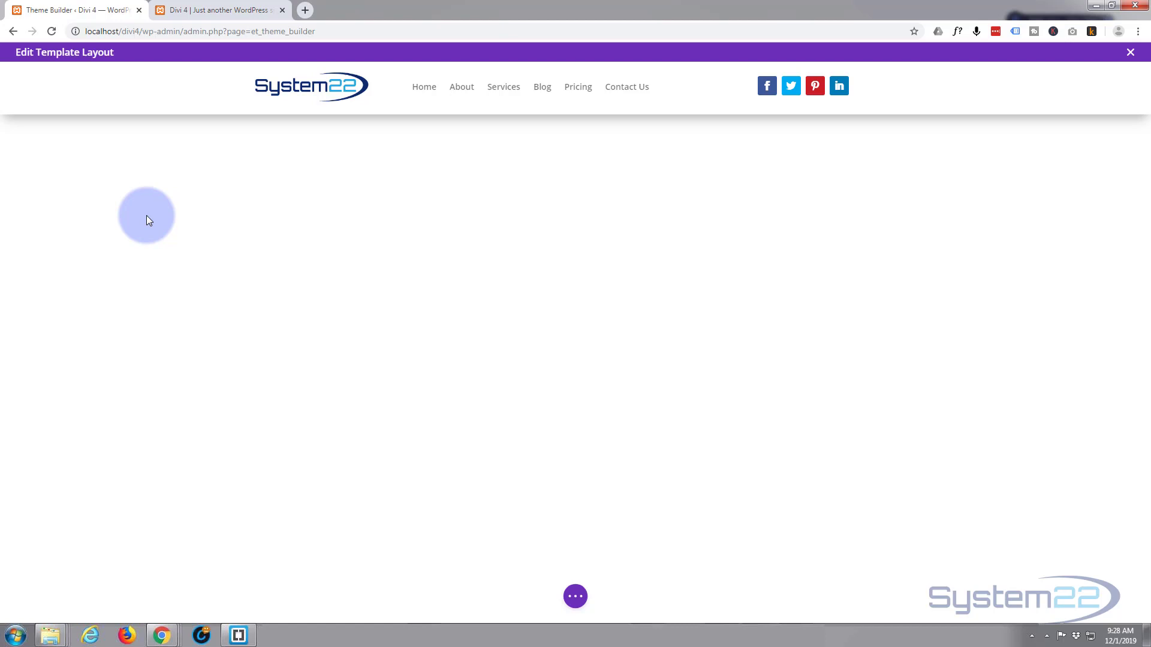
mouse_move(252, 94)
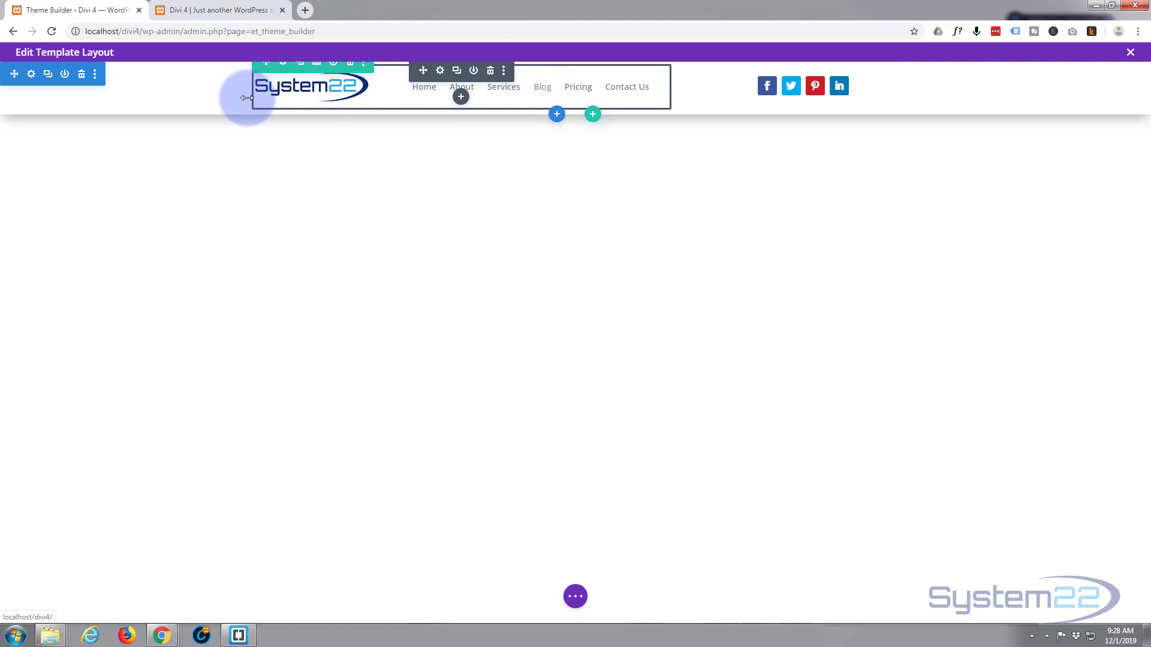
left_click(31, 75)
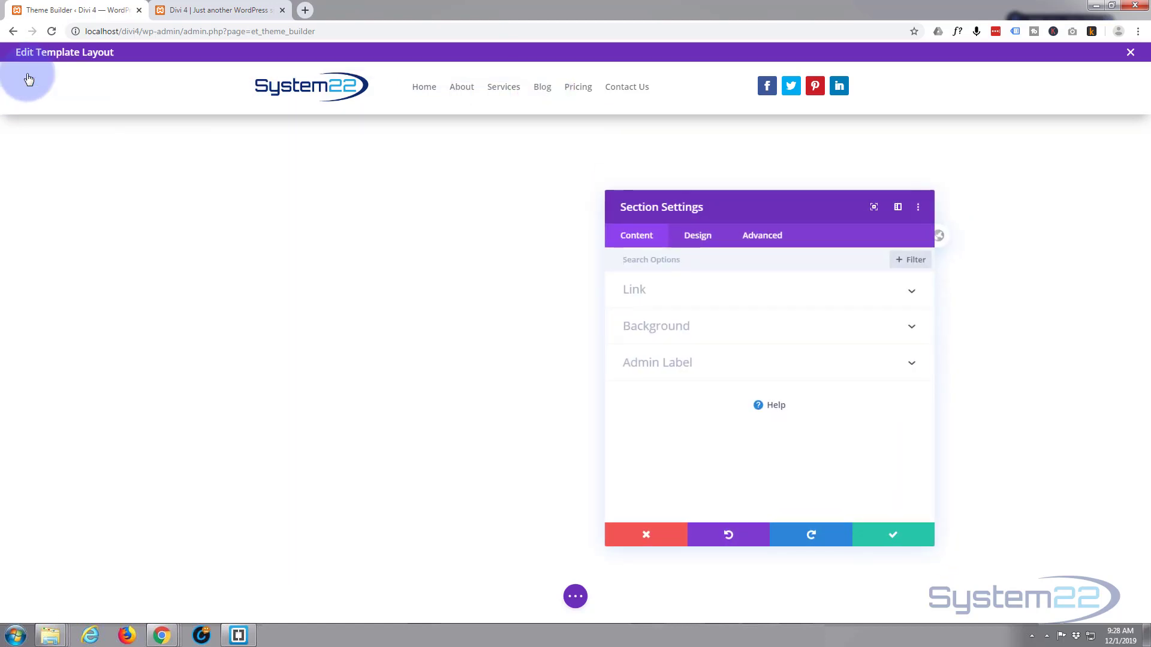
left_click(761, 235)
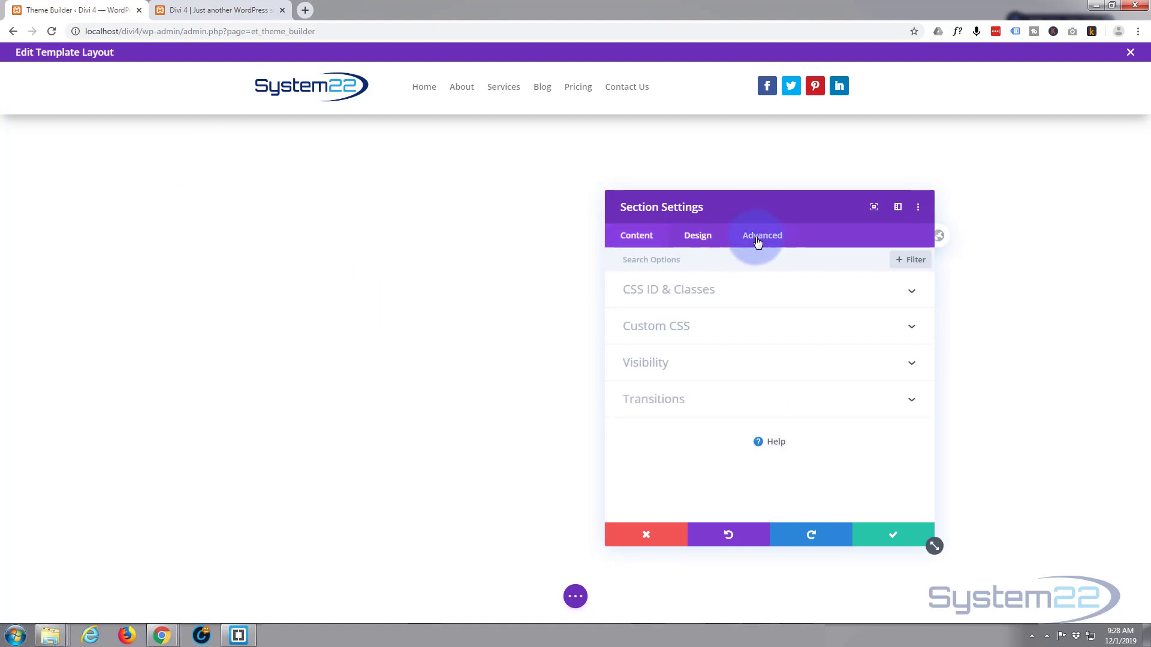
left_click(722, 330)
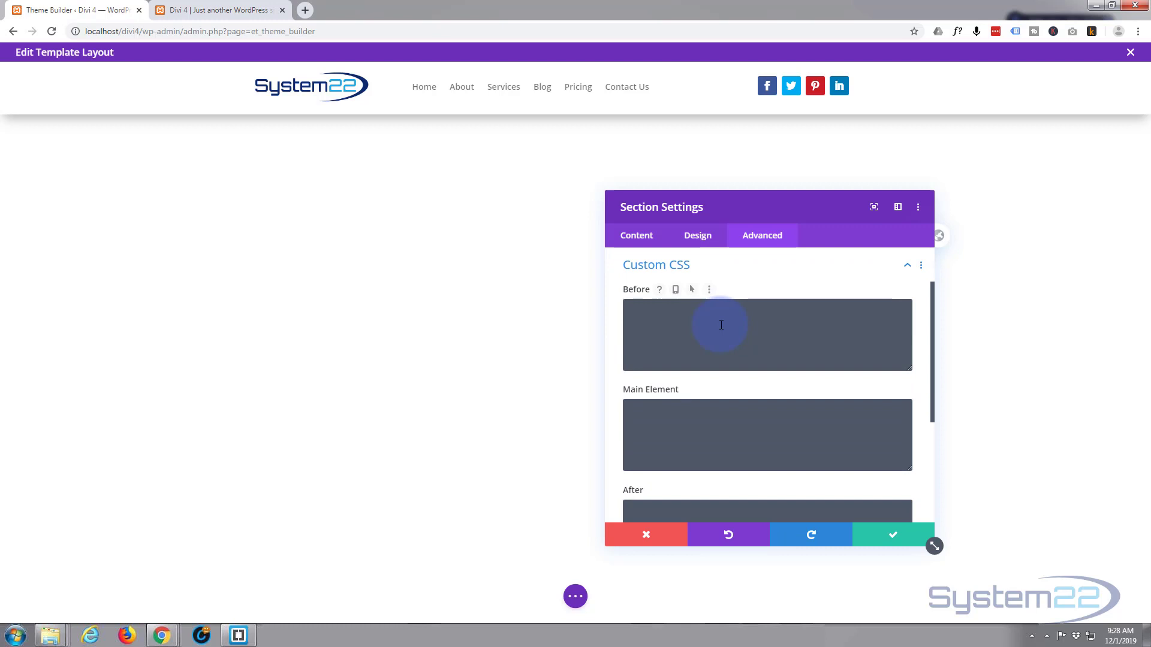
scroll(717, 326, "down", 2)
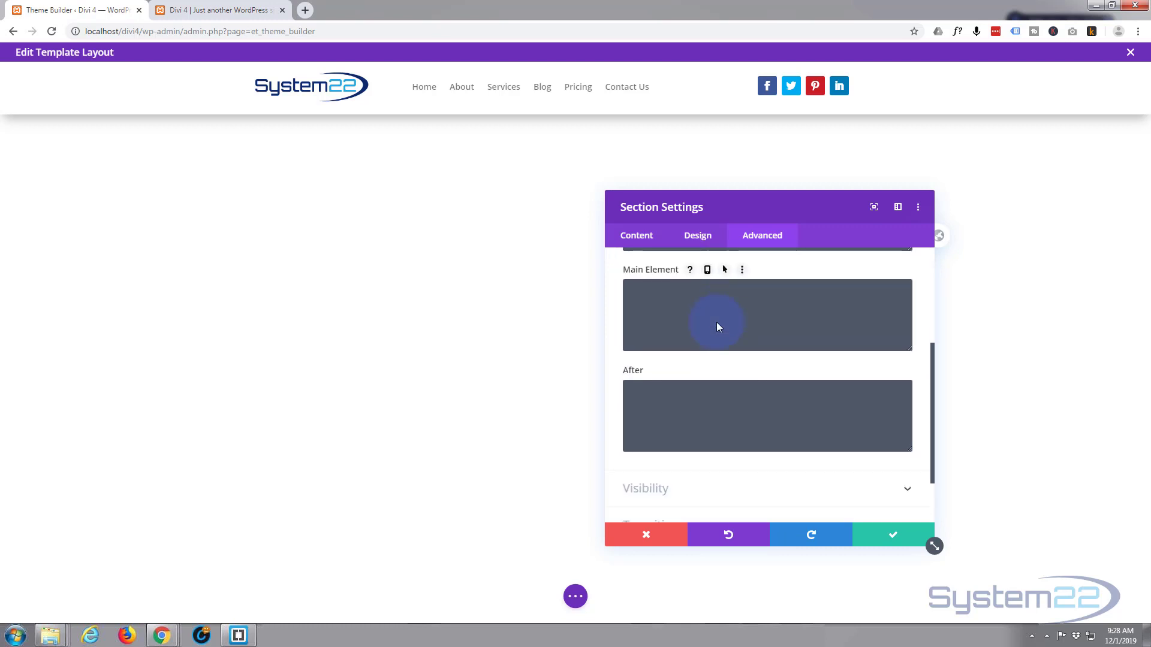
Enter position:fixed;top:0;left:0;right:0 in the header section's Main Element CSS box
left_click(644, 292)
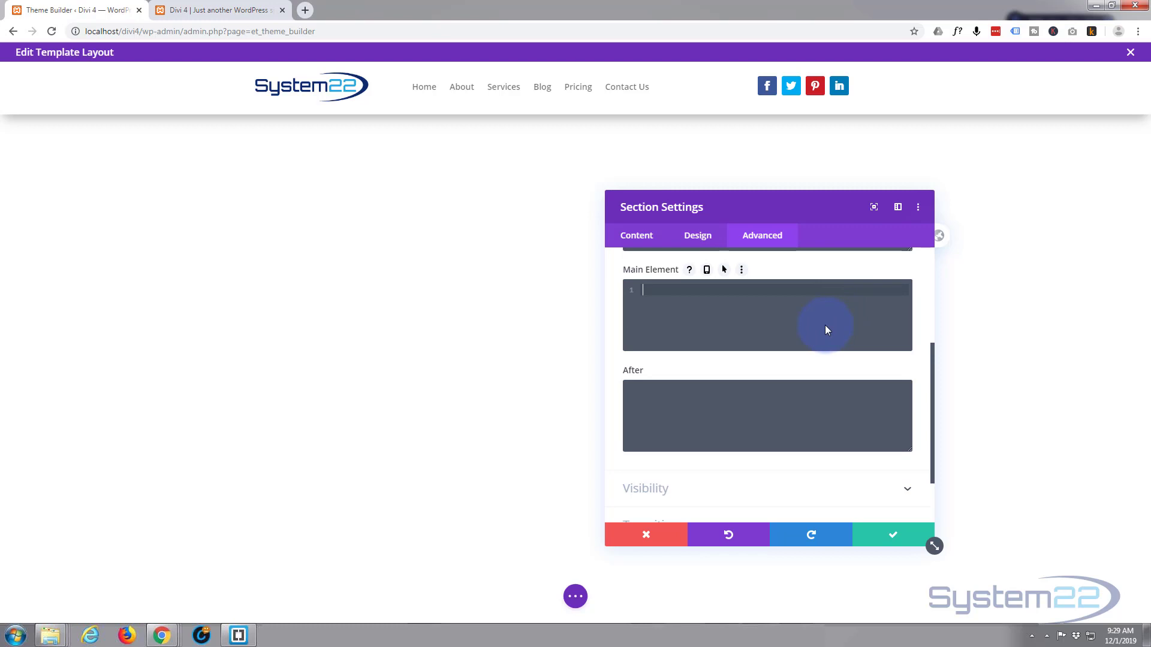
type("positi")
type("on")
type(":f")
type("ixed")
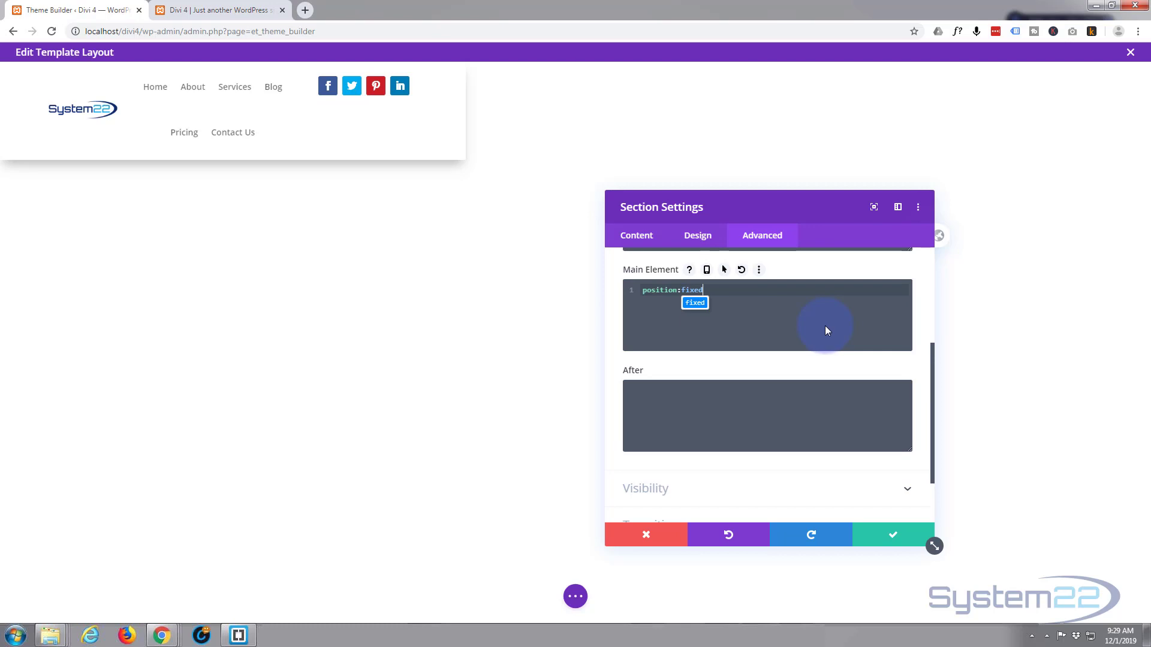
type(";")
type("top:")
type("0")
type(";")
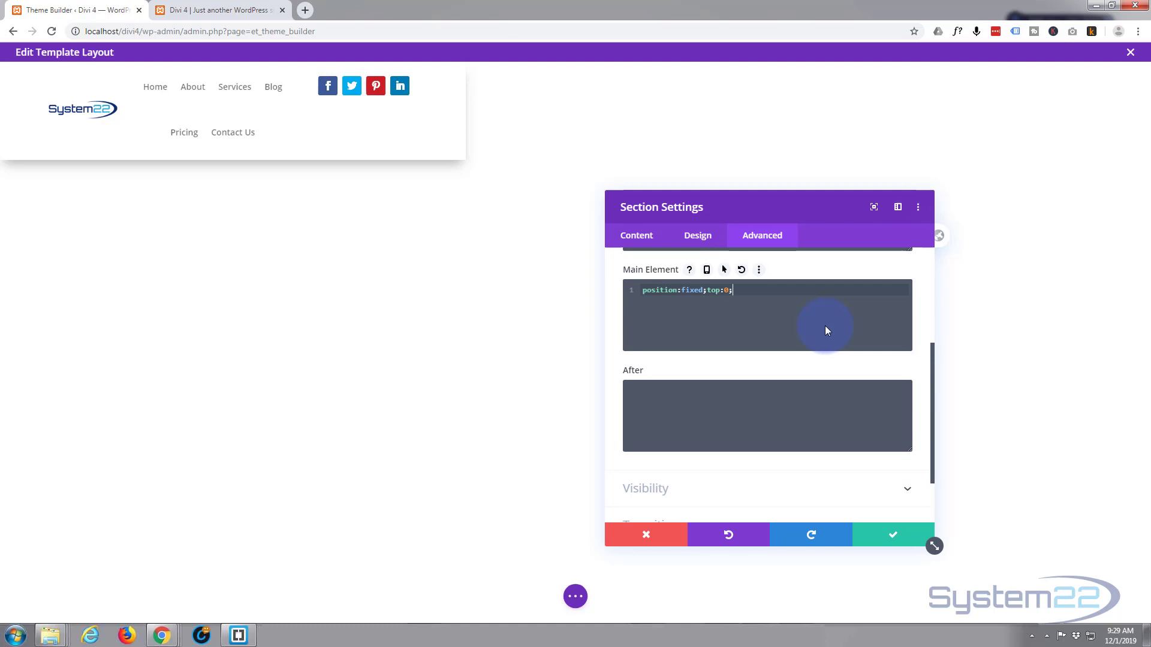
type("left:")
type("0;")
type("right:")
type("0;")
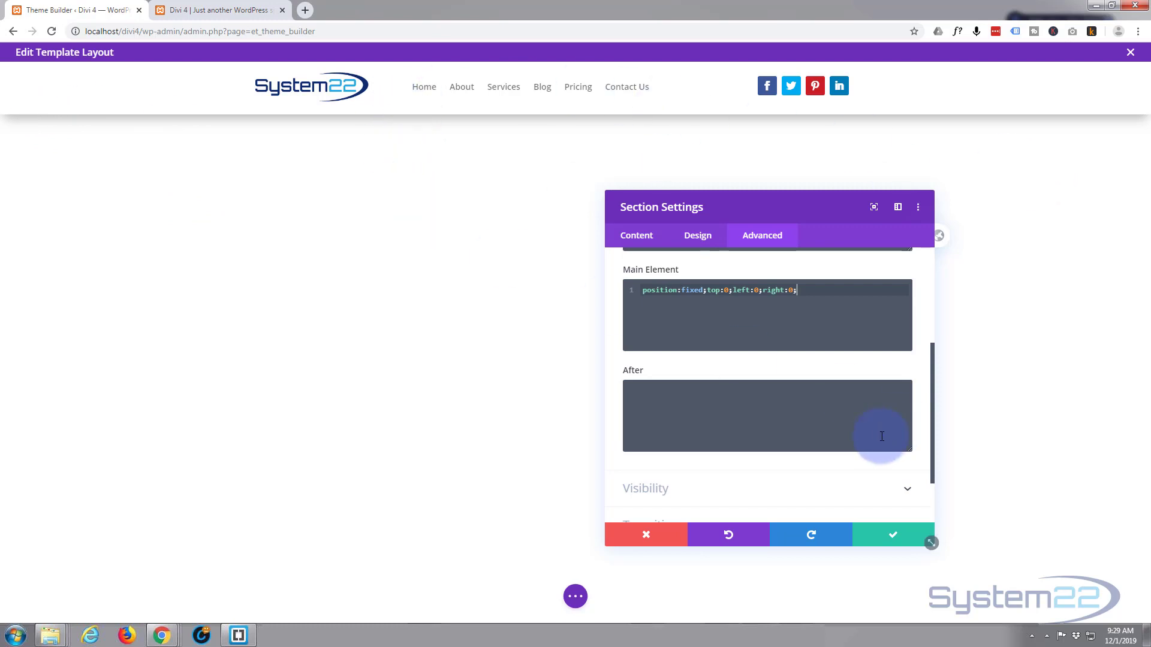
Keep the section CSS, save the header template, and return to the template overview
left_click(895, 536)
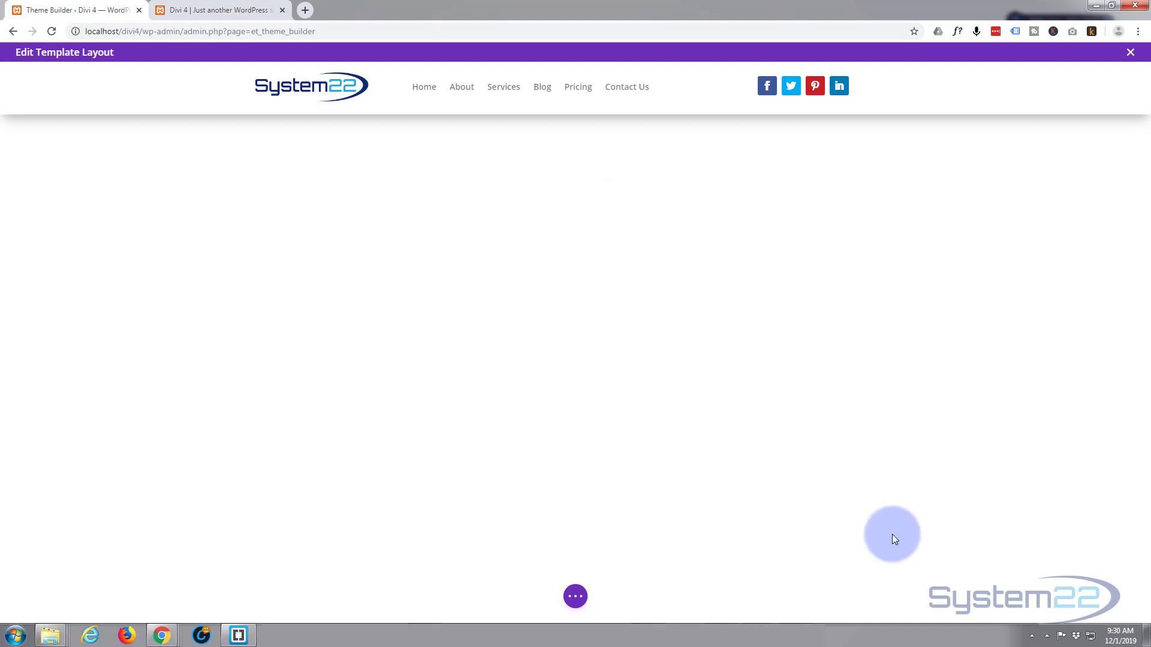
left_click(573, 595)
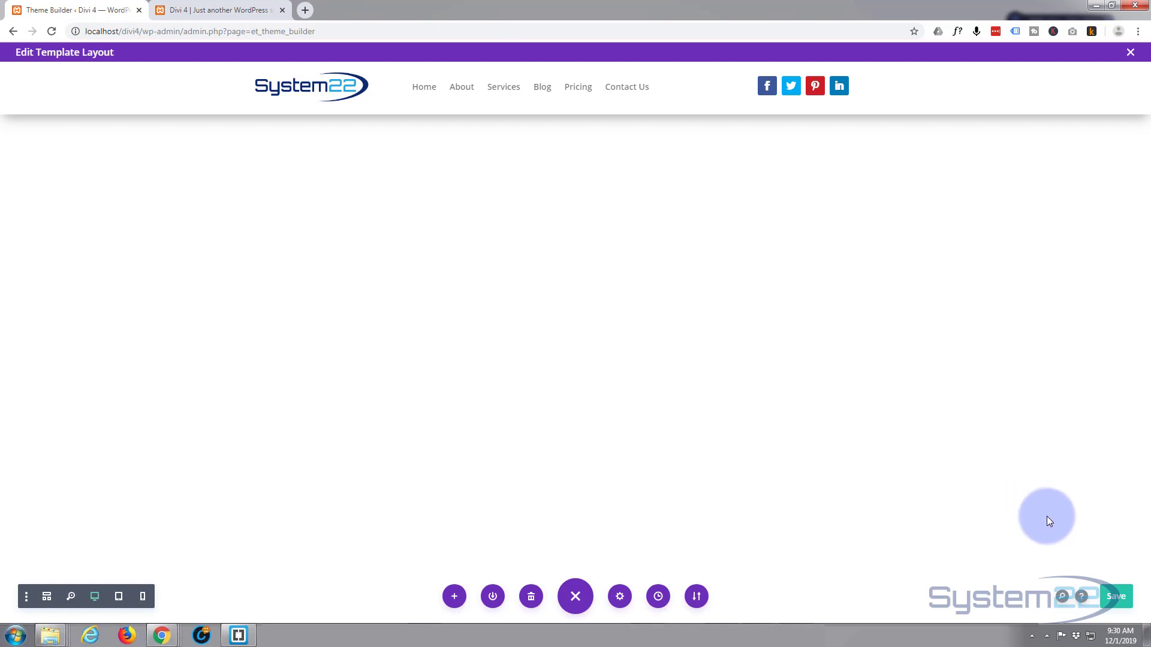
left_click(1115, 597)
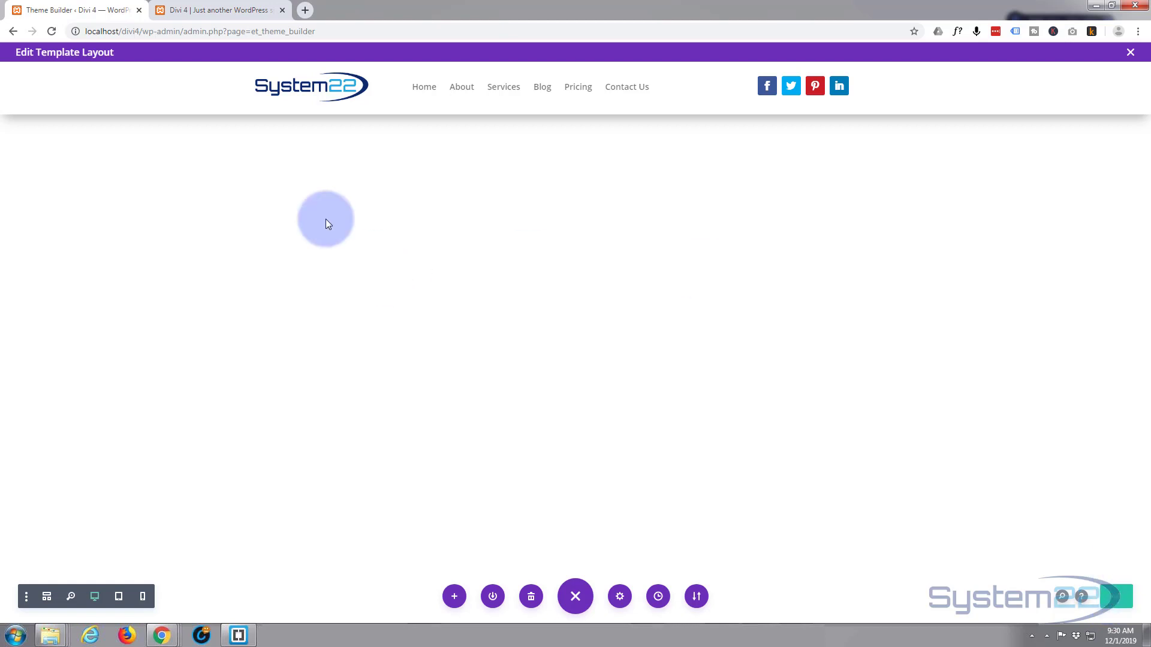
left_click(12, 31)
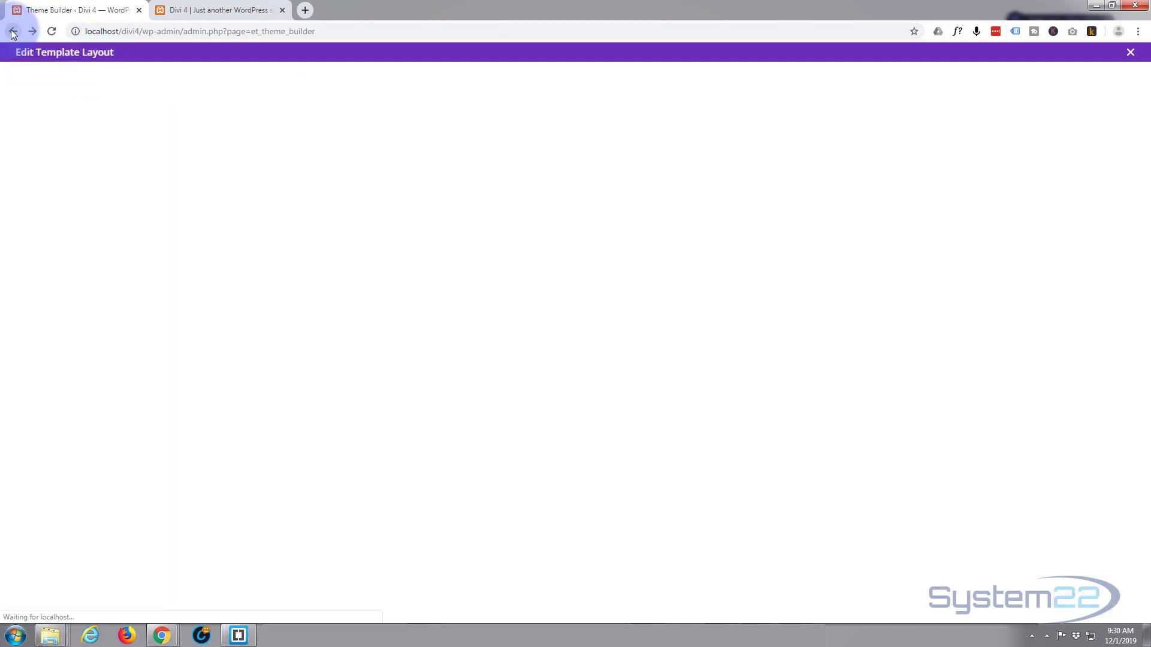
Reload the front page and check the fixed header at About, Services and Blog
left_click(216, 10)
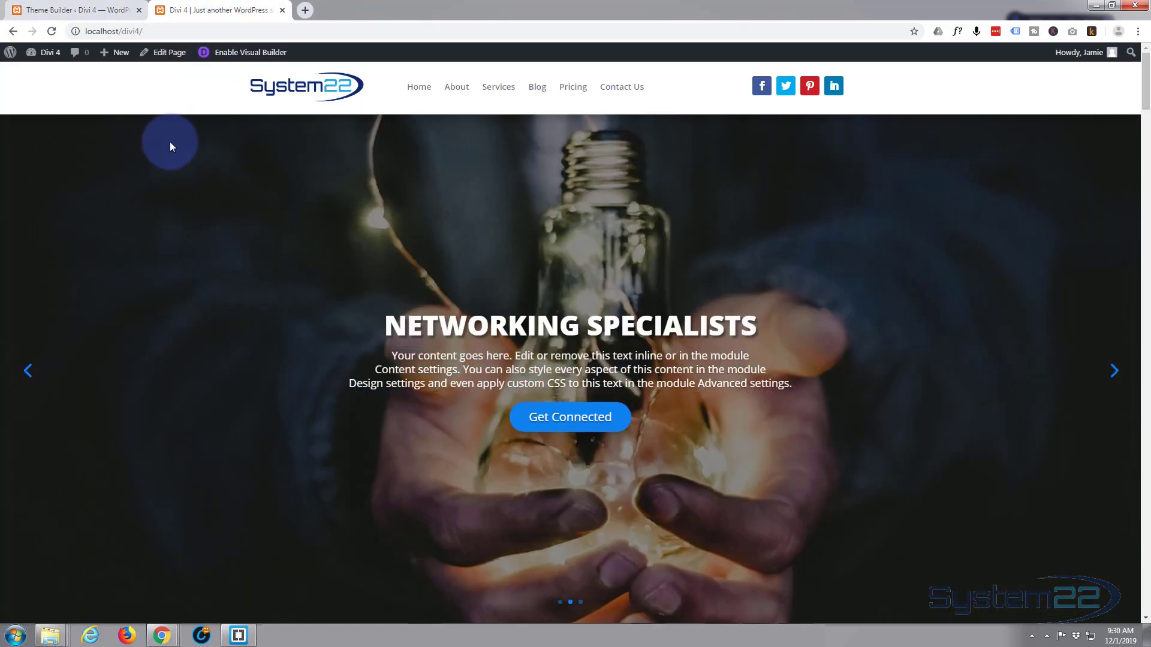
left_click(52, 30)
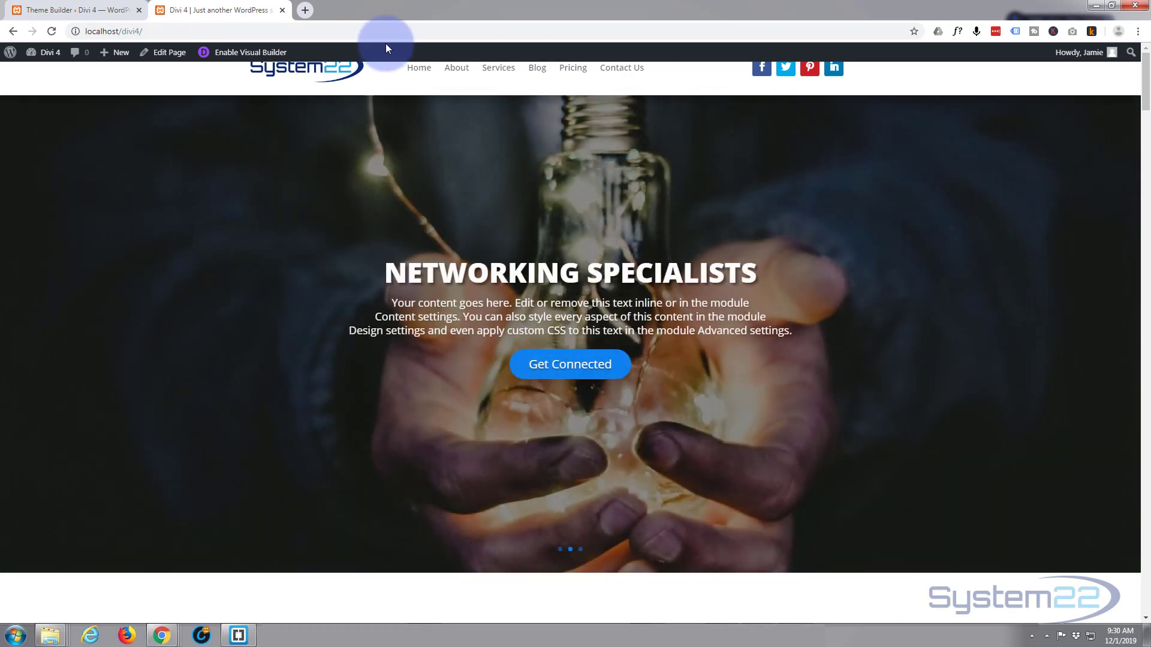
left_click(457, 68)
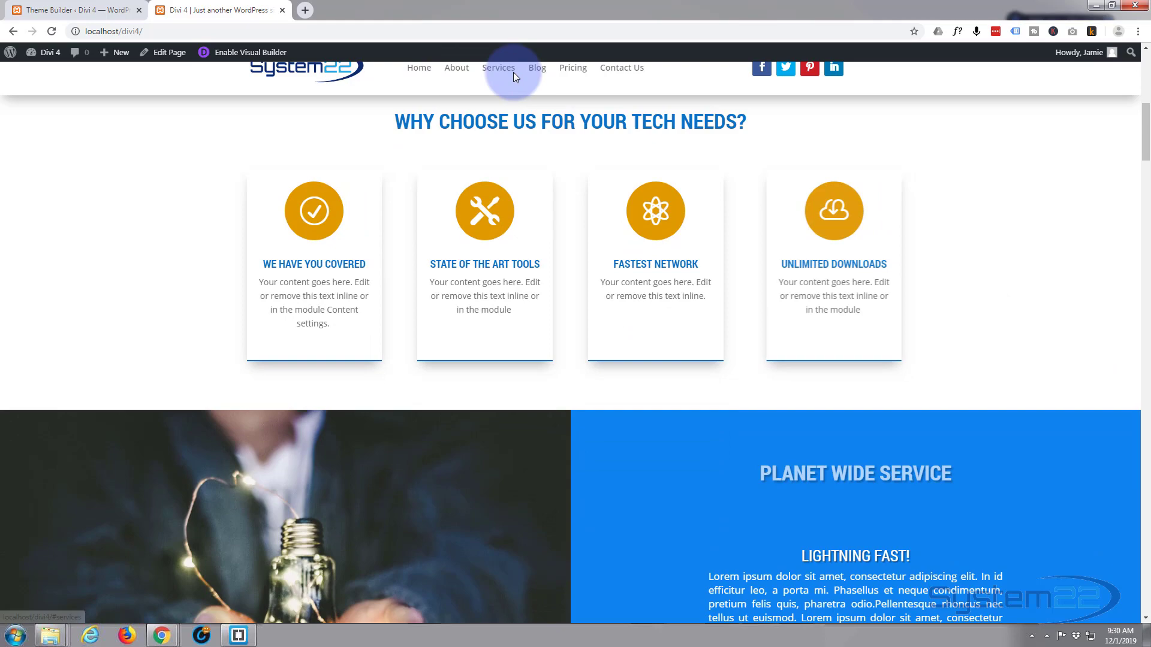
left_click(499, 67)
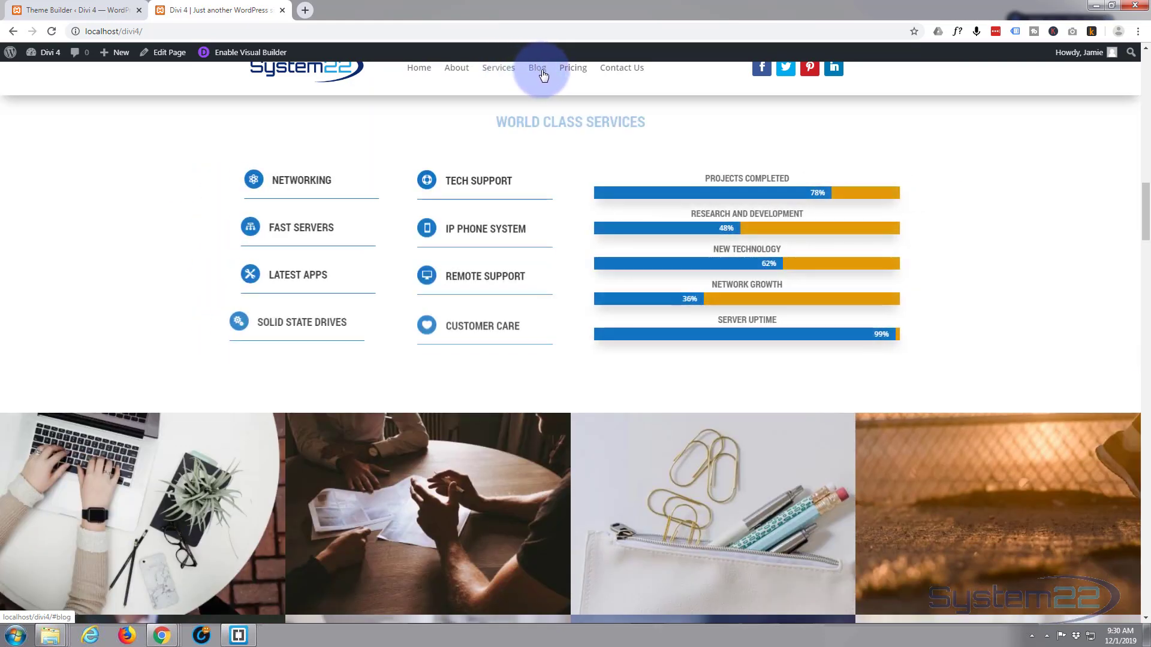
left_click(537, 67)
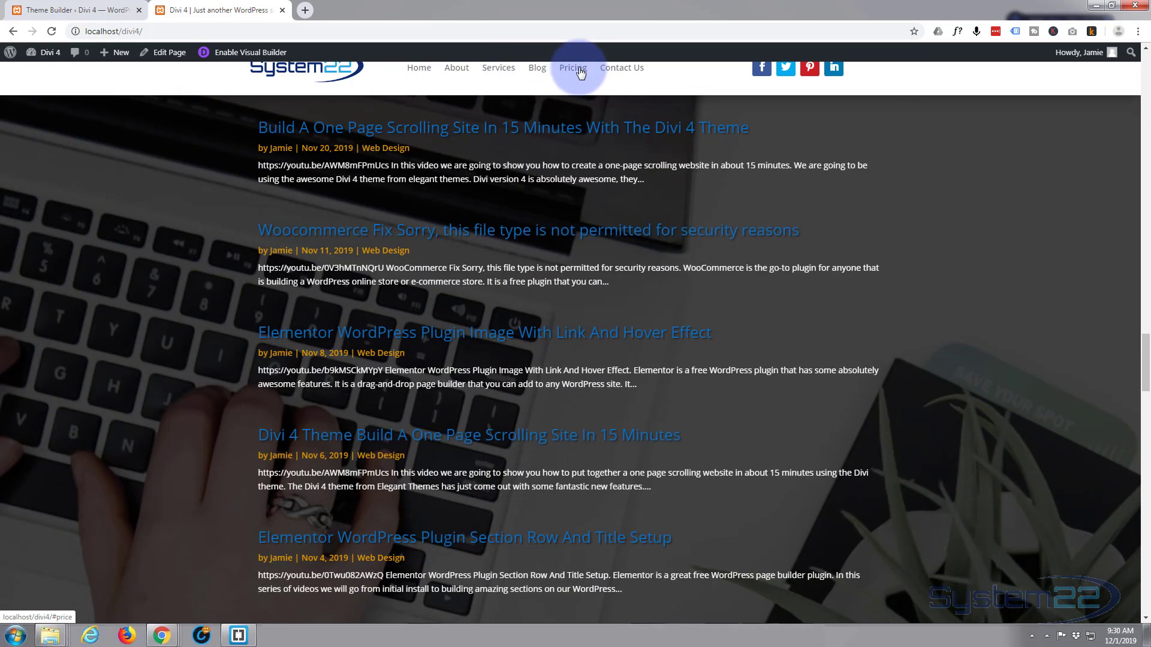
Check the header at Pricing and Contact, return Home, and select the page URL
left_click(577, 71)
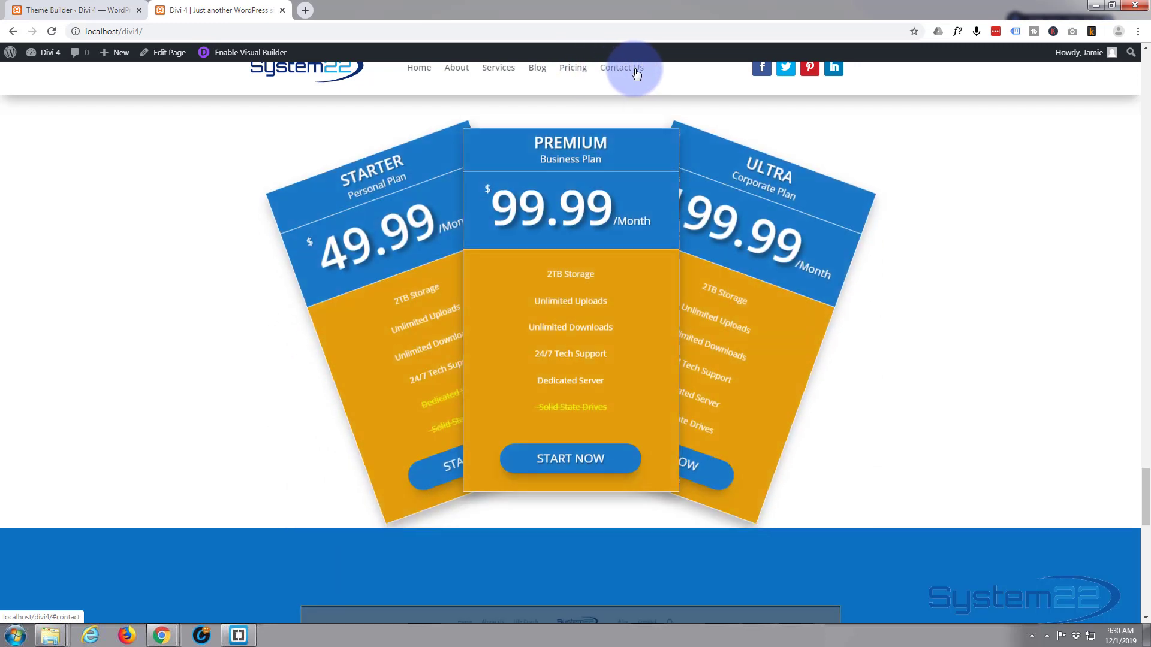
left_click(637, 70)
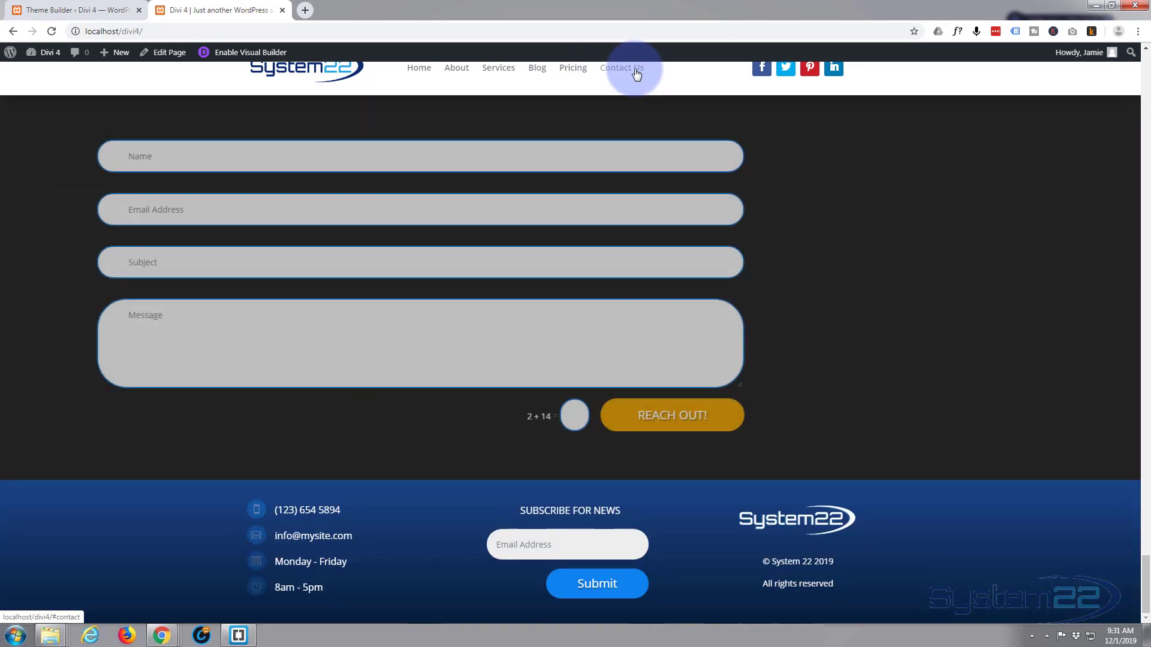
left_click(419, 69)
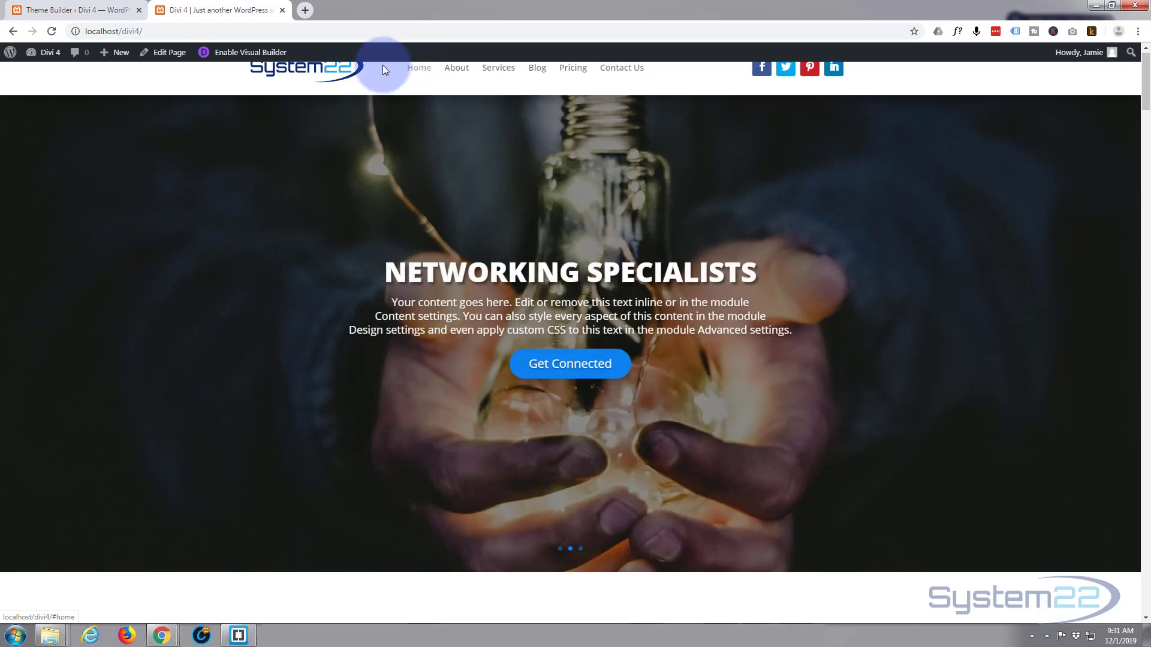
left_click(123, 31)
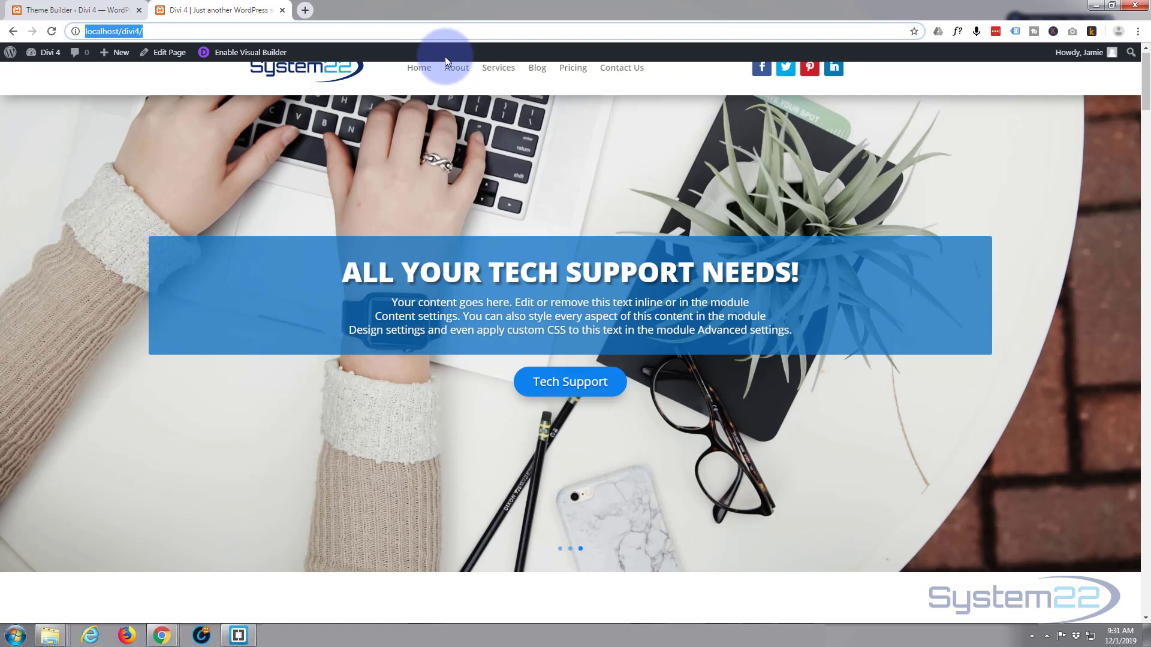
In a private window, confirm the fixed header across Contact, Pricing, Blog, Services and Home
key("ctrl+shift+n")
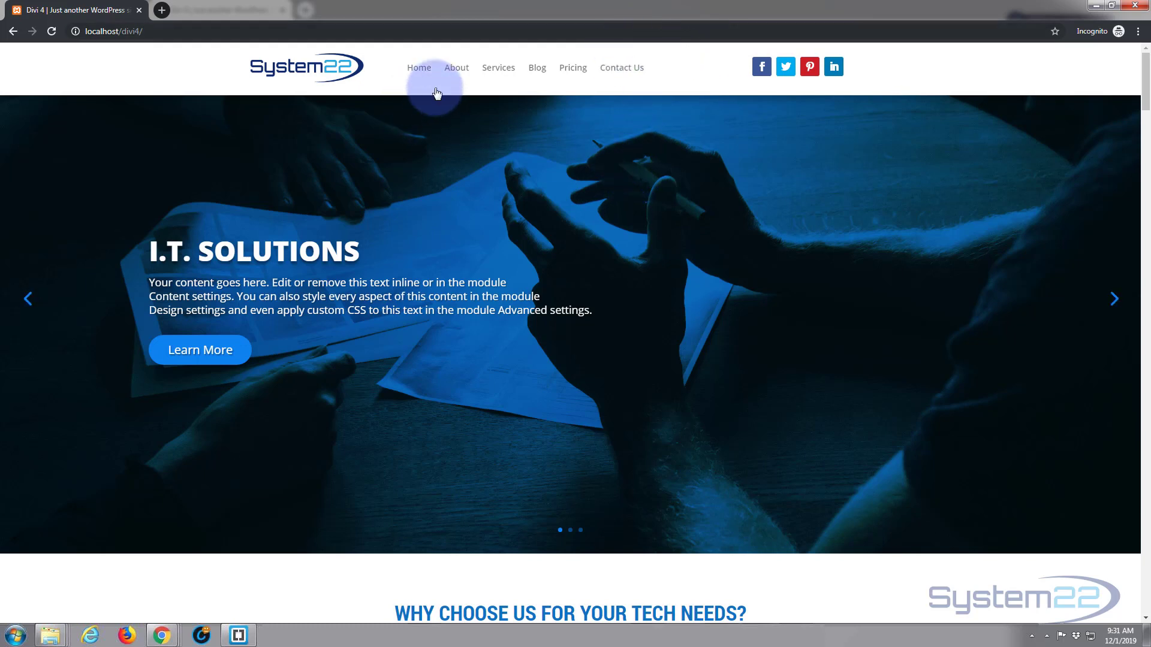
left_click(630, 70)
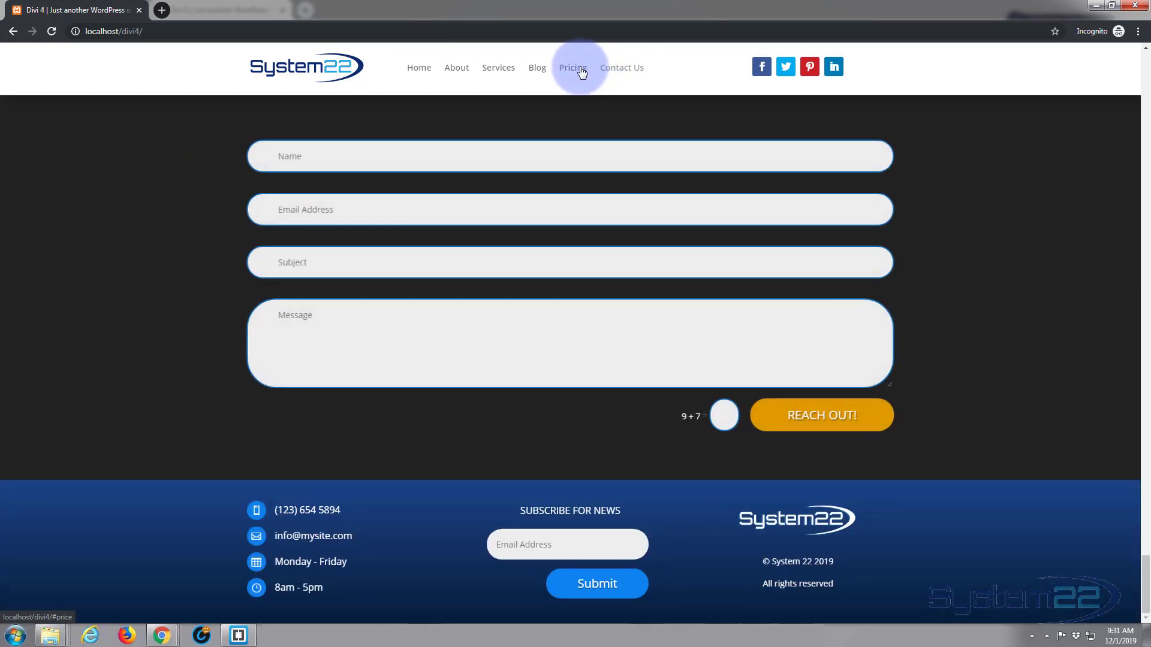
left_click(575, 69)
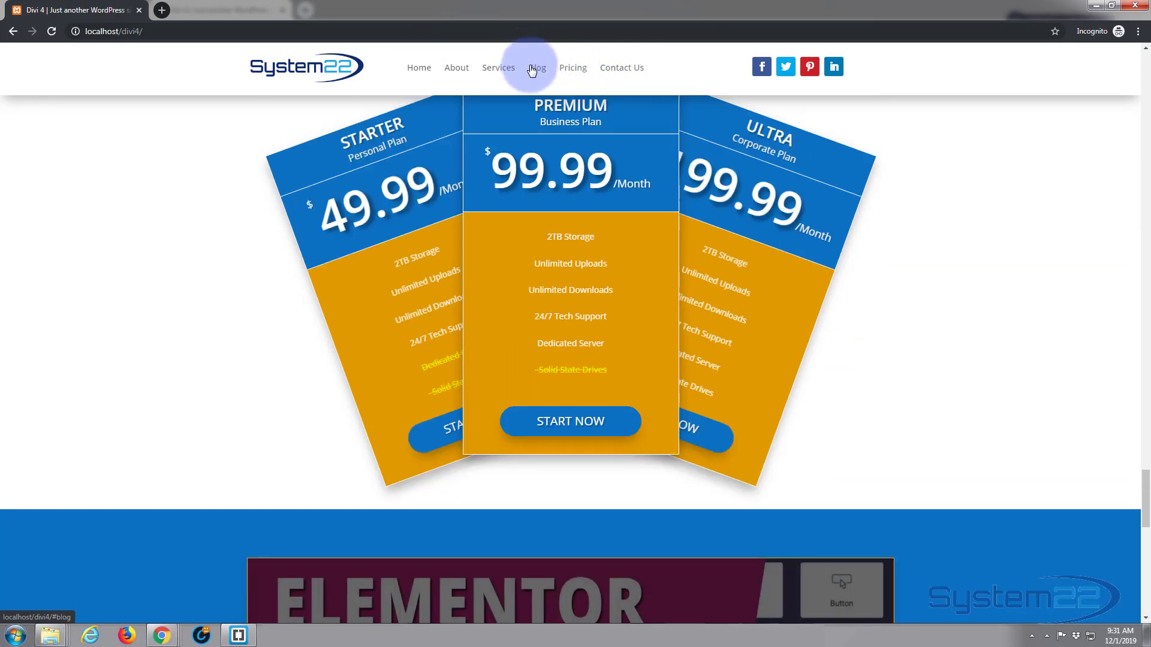
left_click(540, 70)
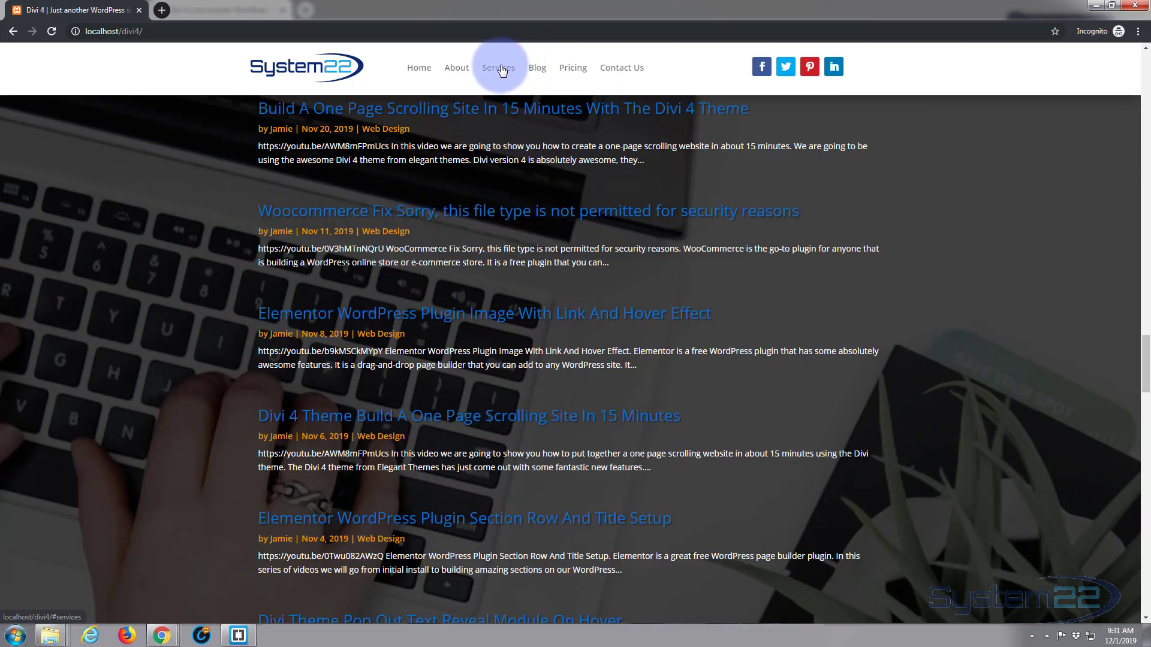
left_click(456, 68)
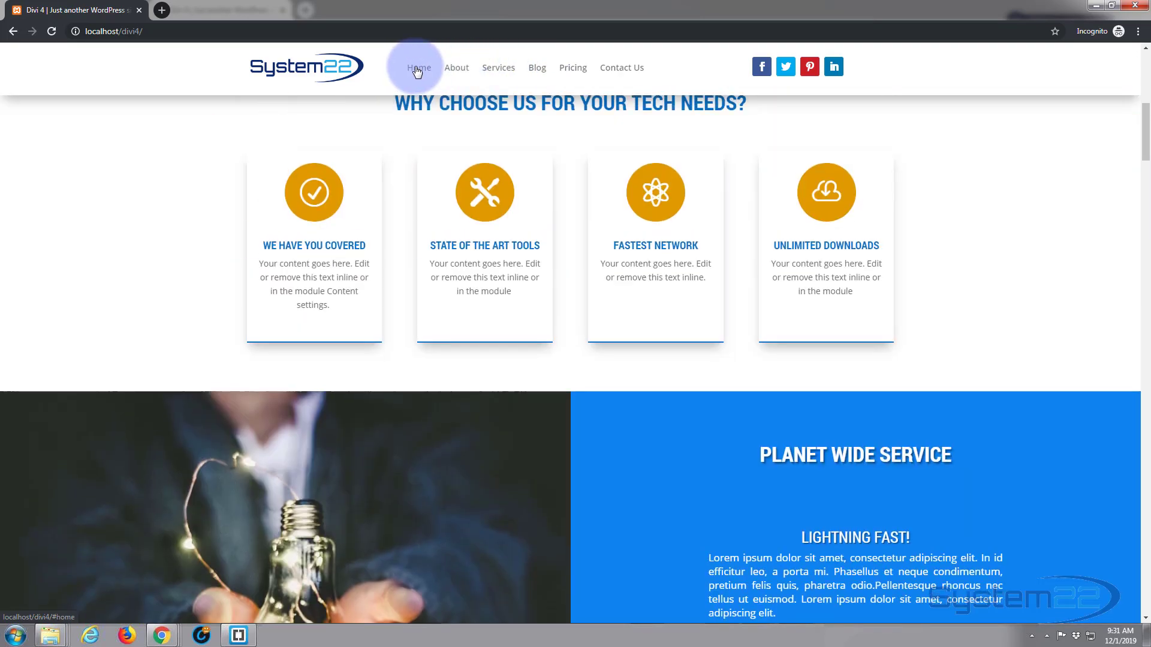
left_click(417, 69)
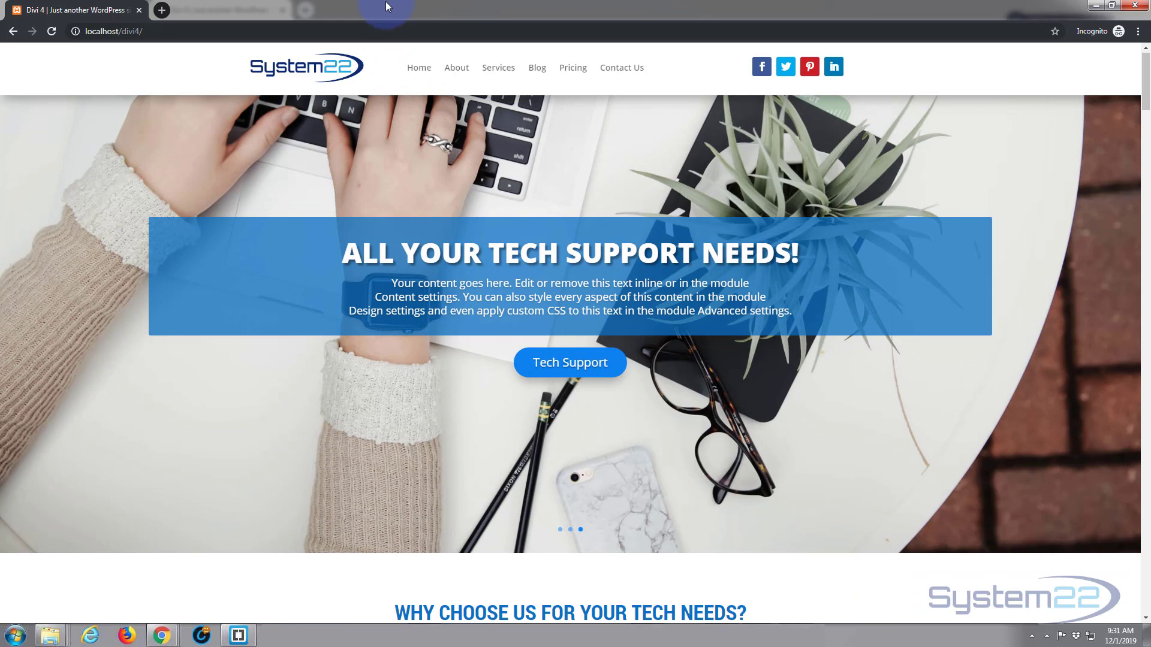
Preview the page in DevTools as an iPhone X at 100% zoom
key("F12")
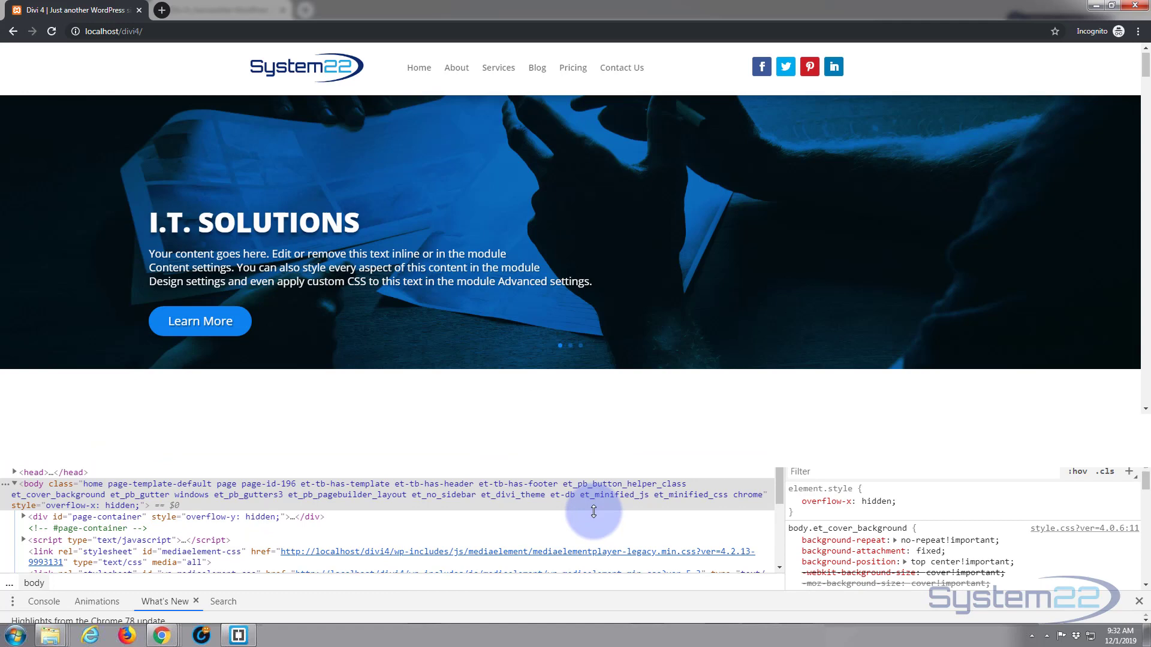
left_click_drag(606, 427, 605, 521)
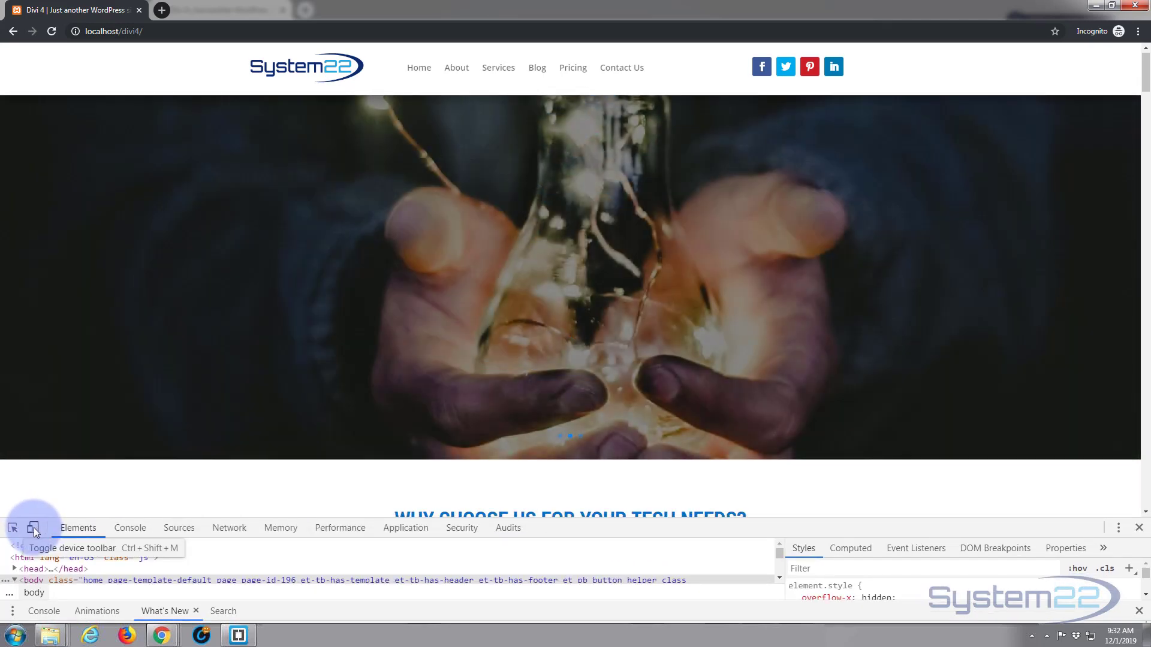
left_click(36, 527)
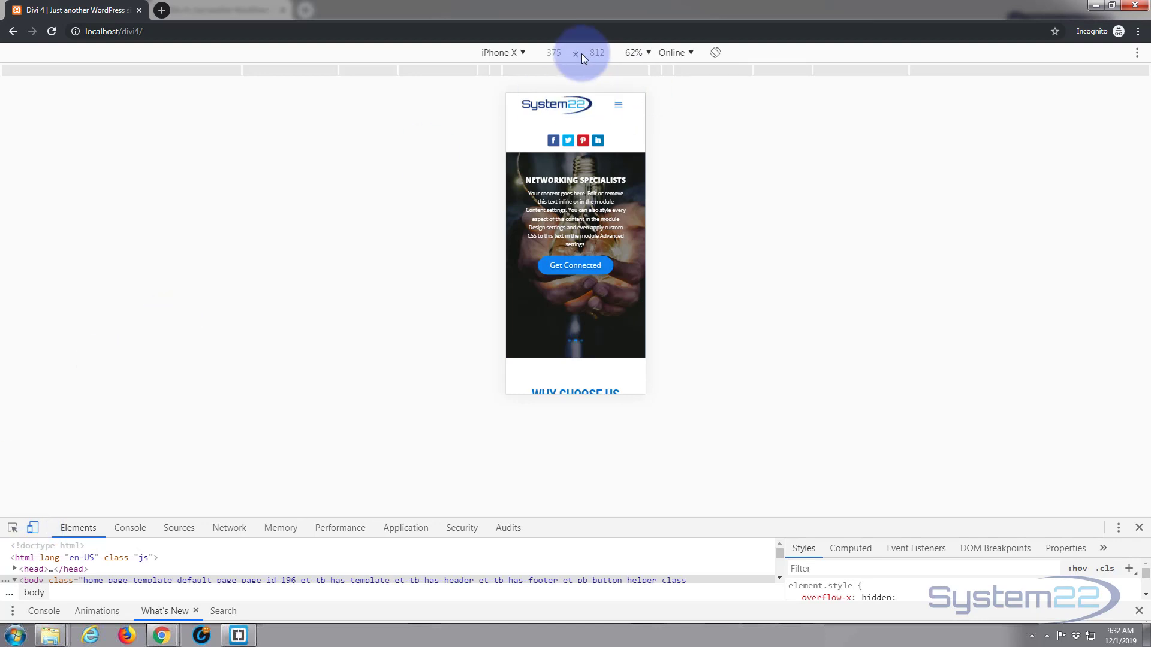
left_click(647, 51)
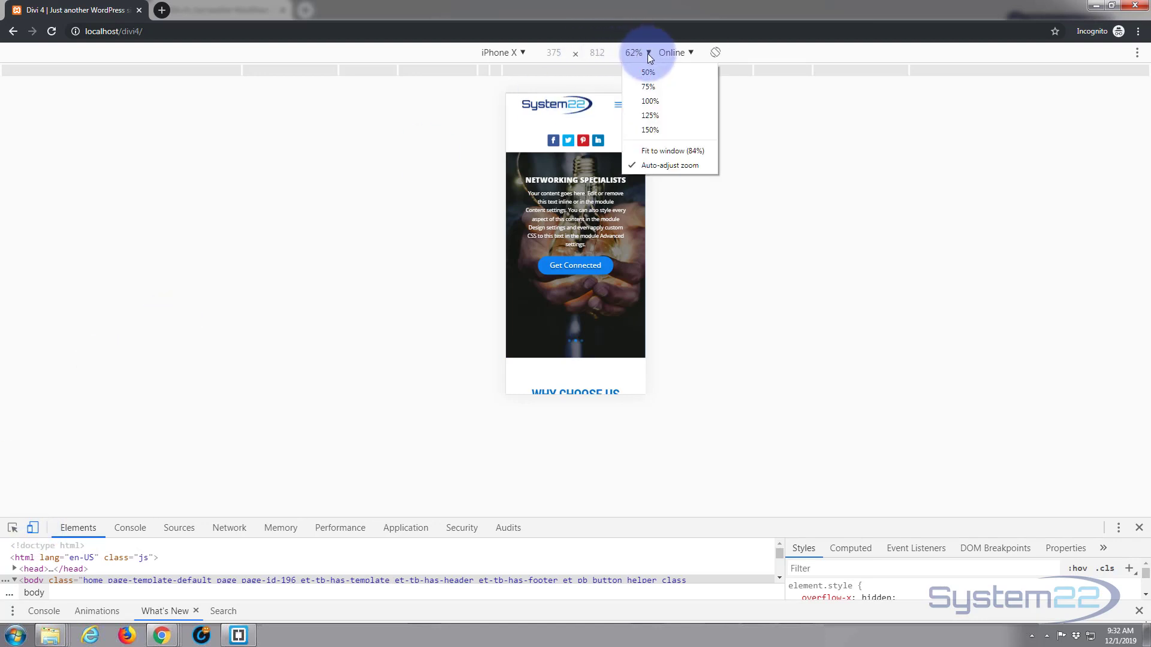
left_click(658, 100)
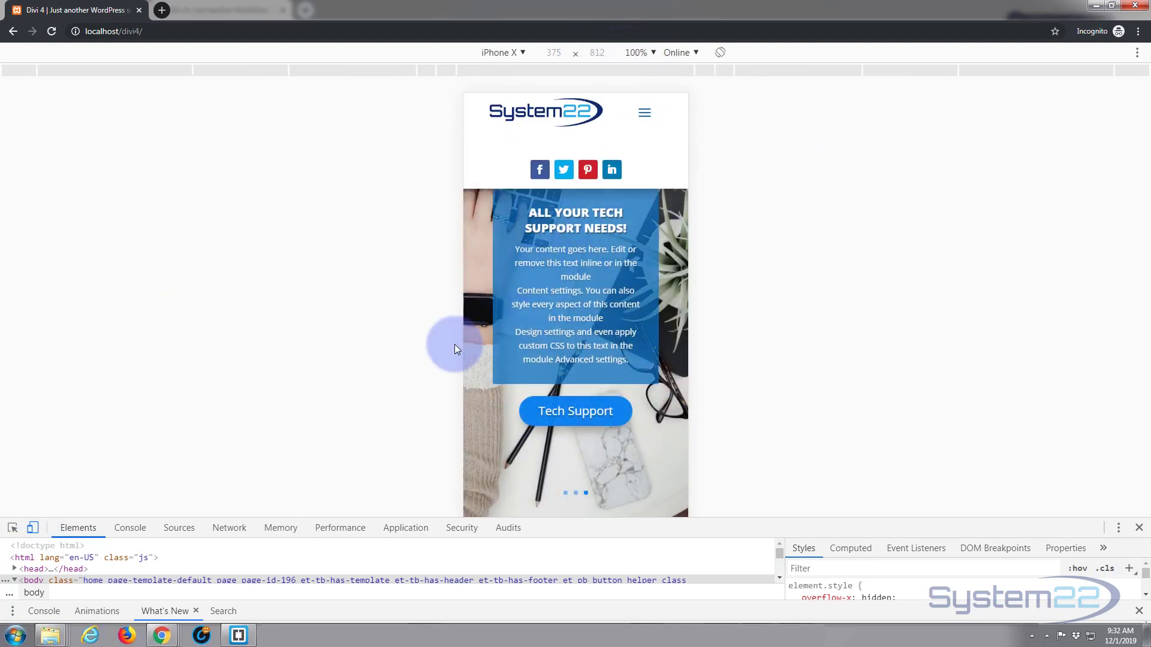
scroll(492, 368, "down", 5)
scroll(492, 368, "down", 3)
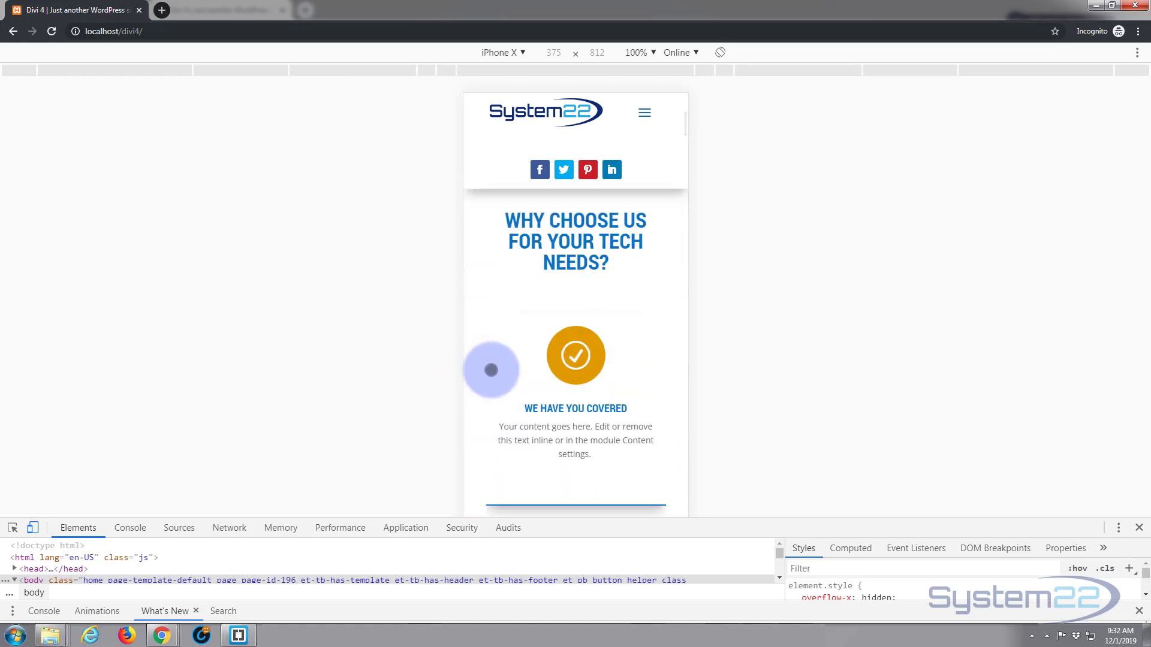
scroll(493, 364, "up", 5)
scroll(493, 270, "up", 3)
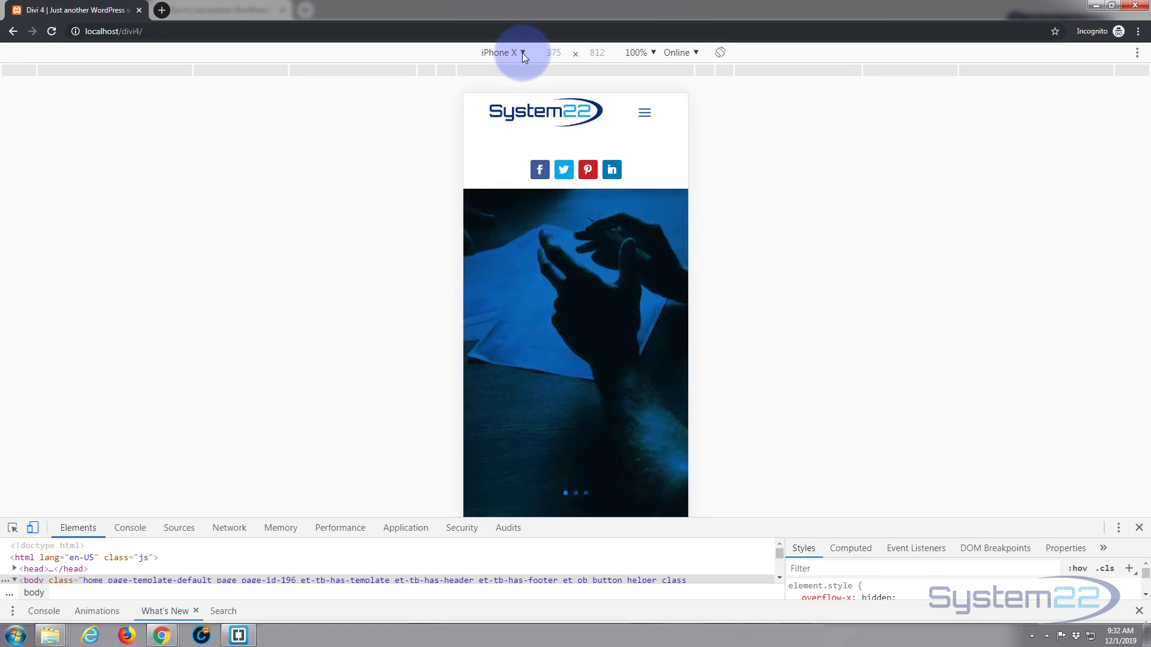
Preview the page as an iPad at 100% zoom, then turn off device emulation
left_click(524, 52)
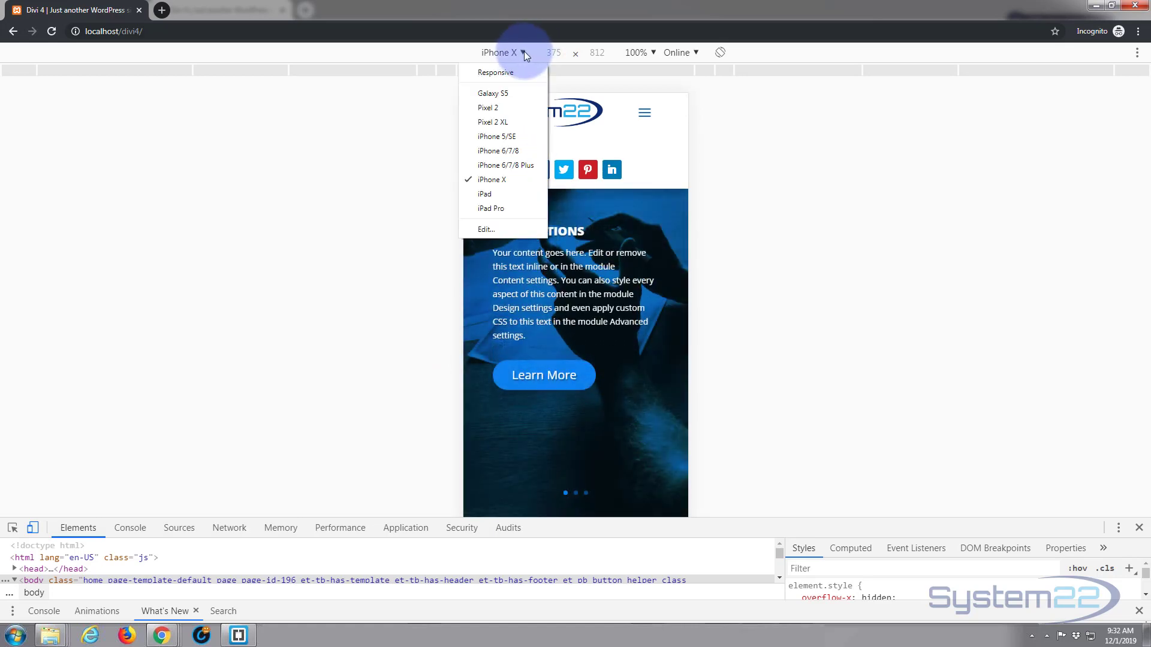
left_click(493, 193)
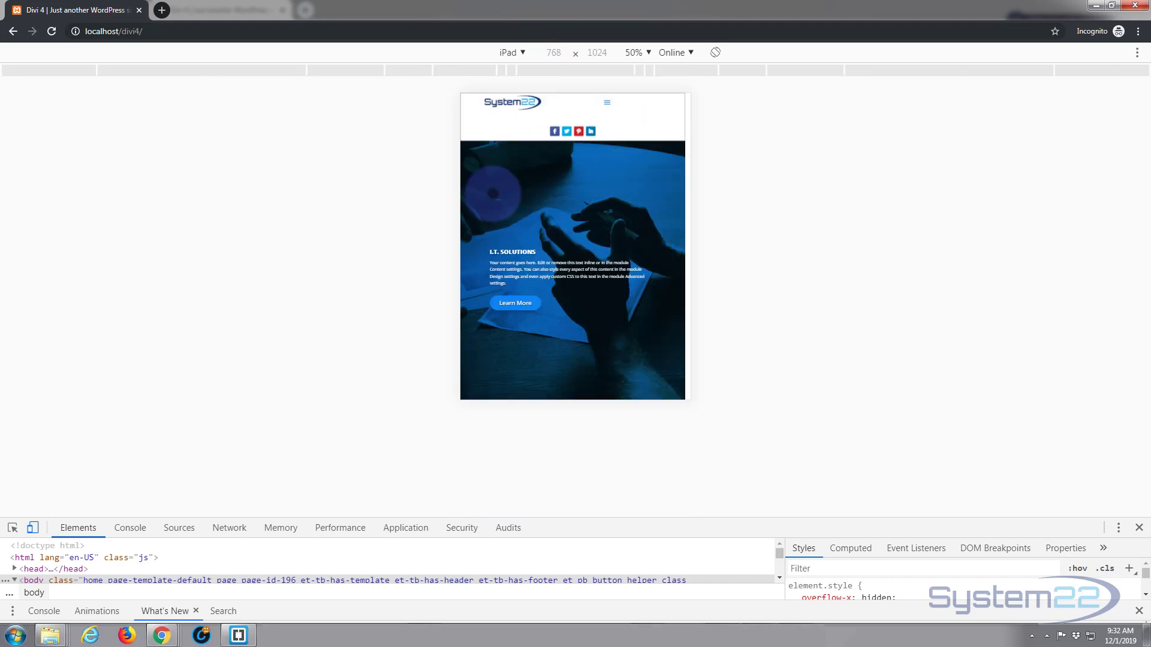
left_click(639, 52)
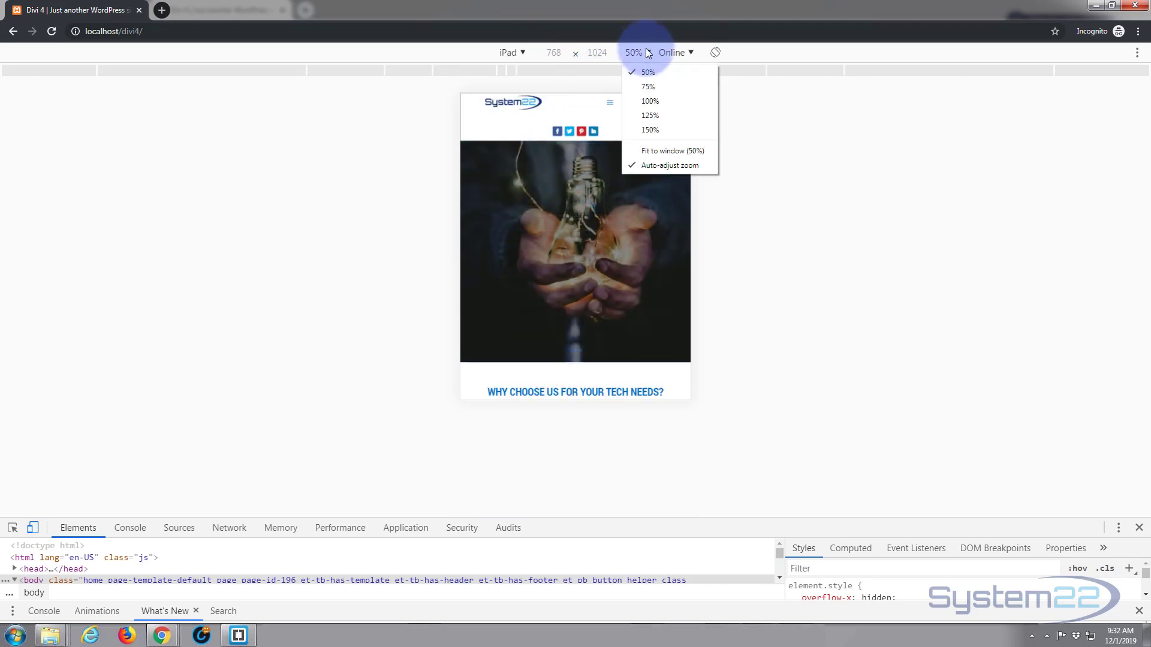
left_click(647, 99)
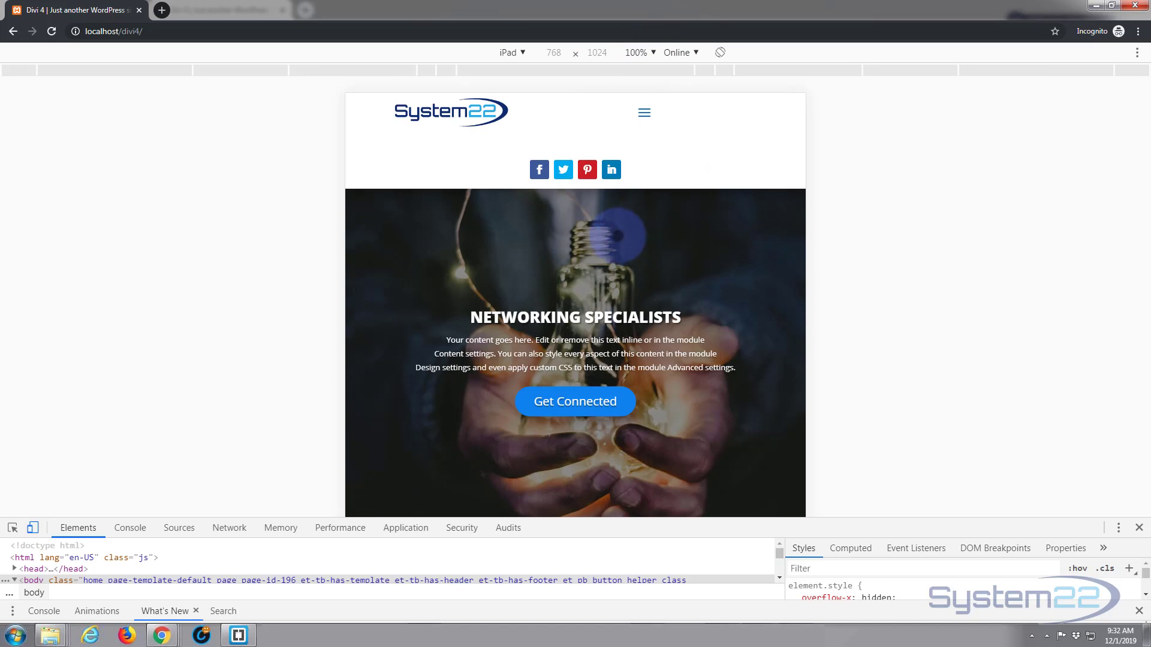
scroll(618, 236, "down", 4)
scroll(593, 233, "down", 4)
scroll(575, 225, "down", 3)
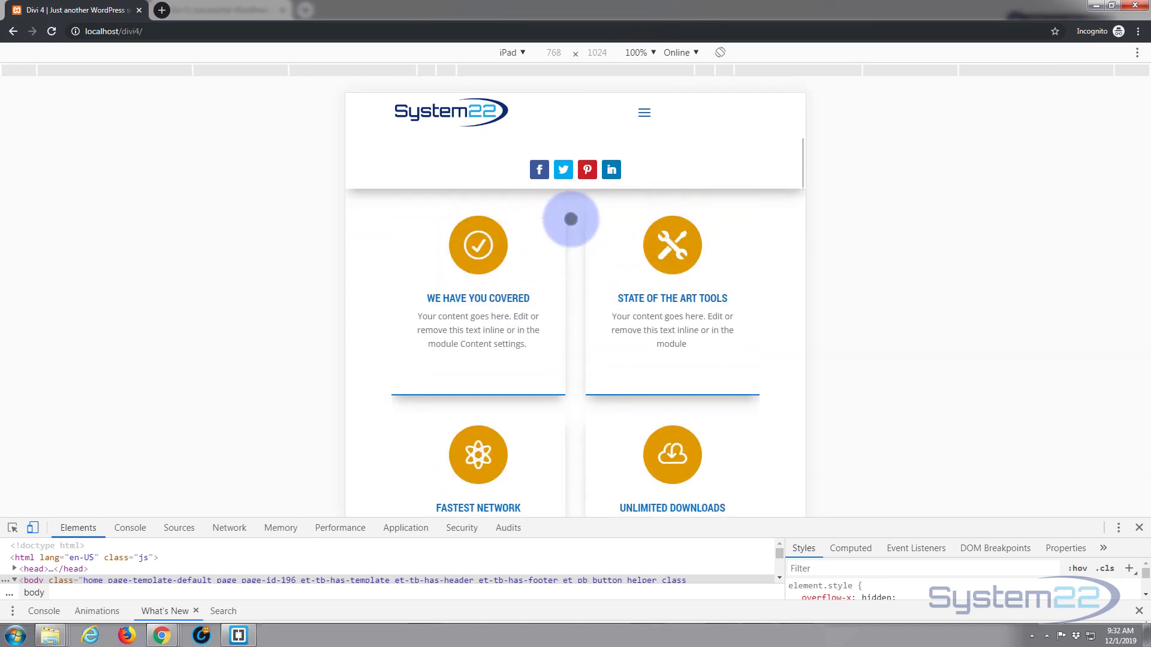
left_click(32, 528)
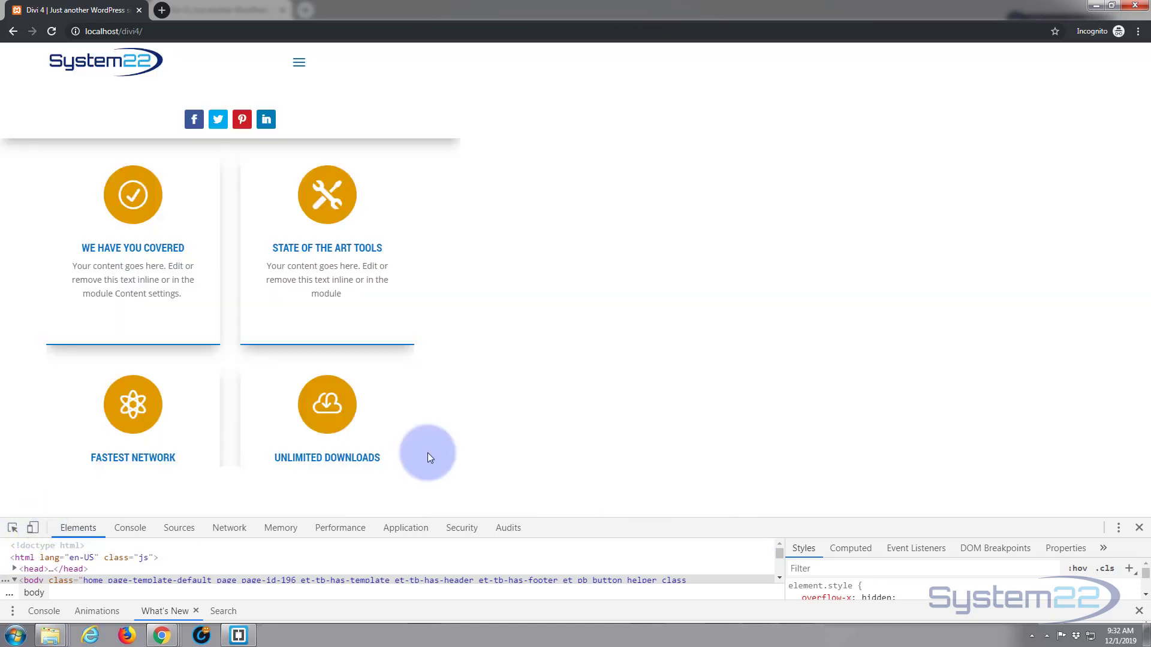
Close DevTools, confirm the pinned header at Pricing, Home, About and Services, then change windows
left_click(1139, 529)
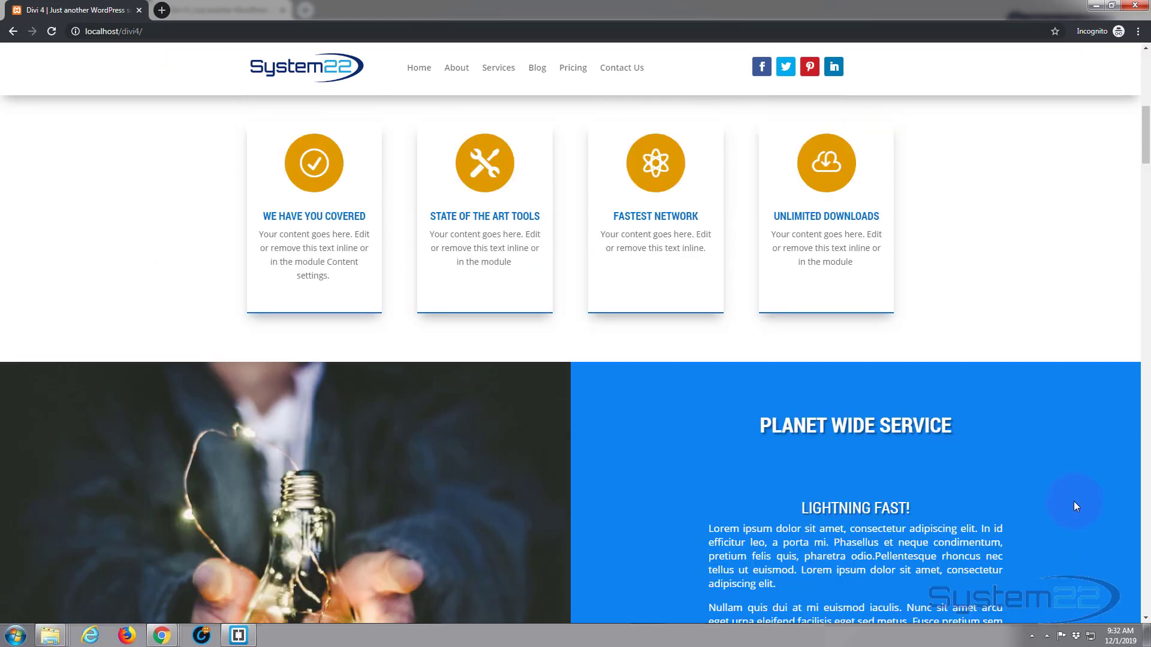
left_click(573, 67)
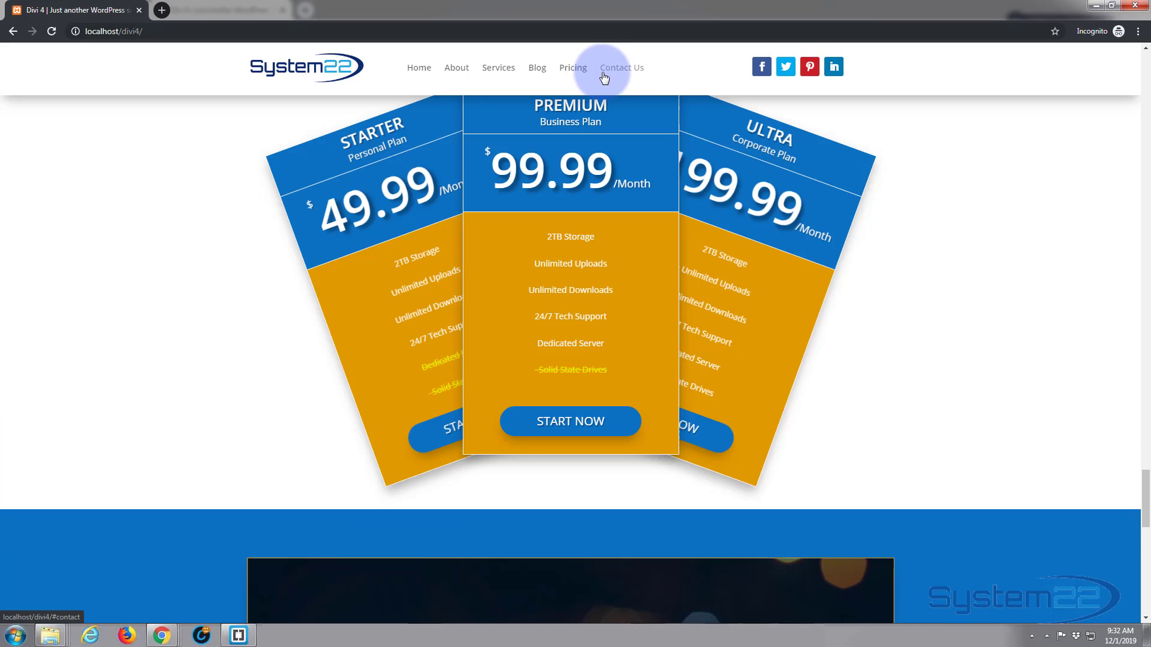
scroll(612, 233, "up", 2)
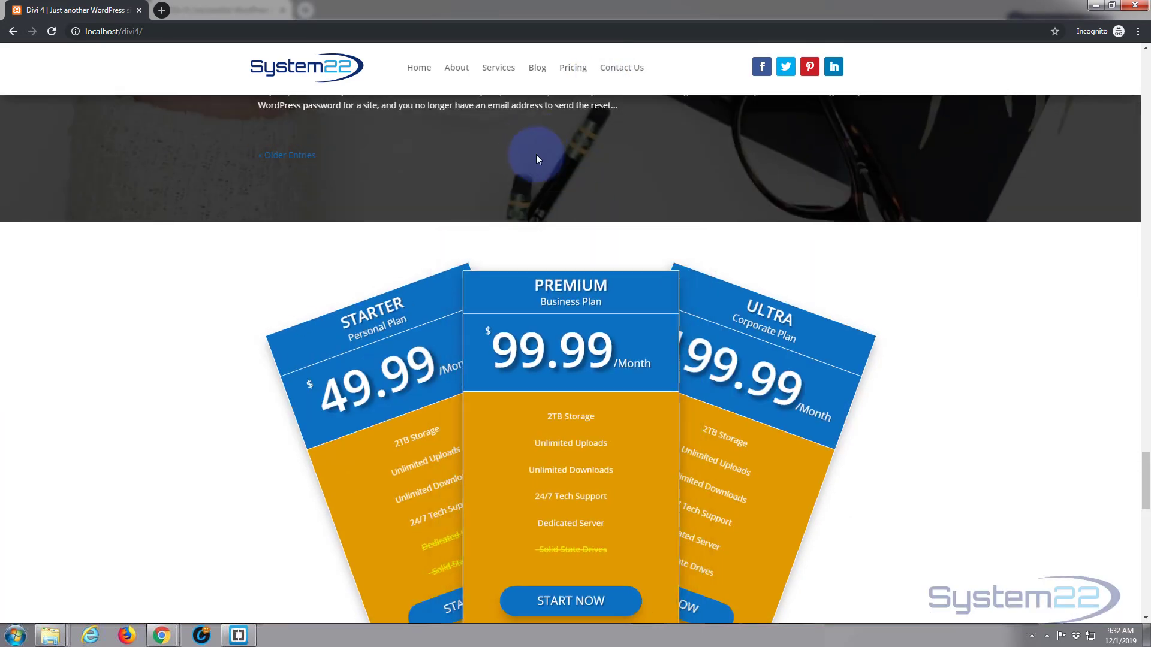
left_click(419, 68)
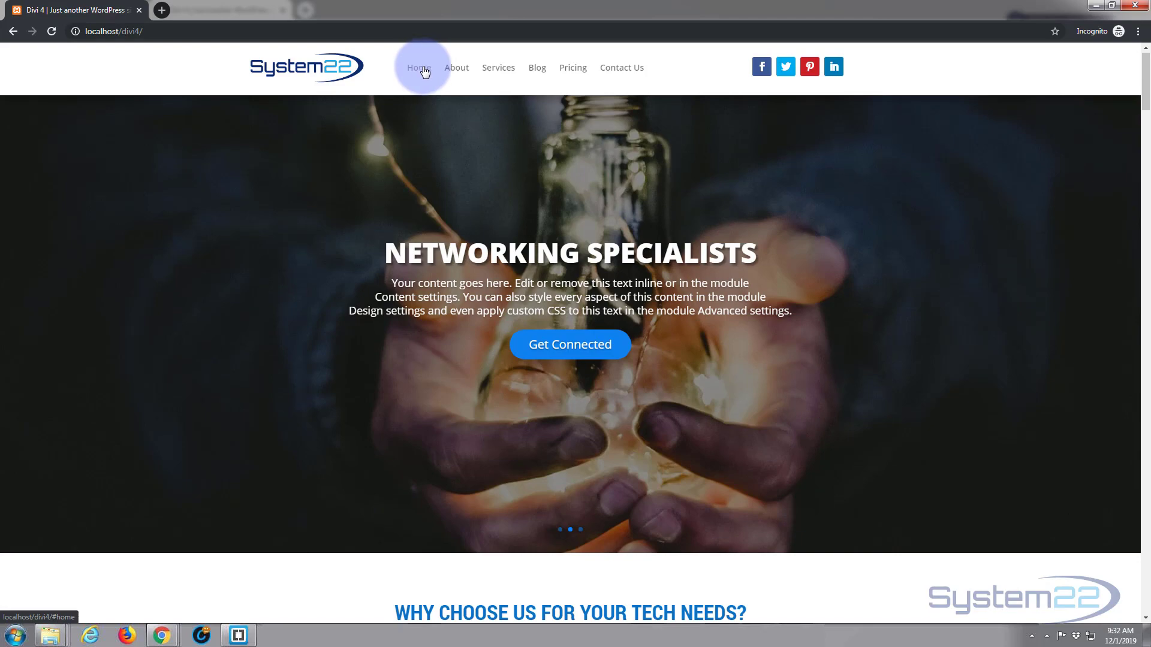
left_click(456, 68)
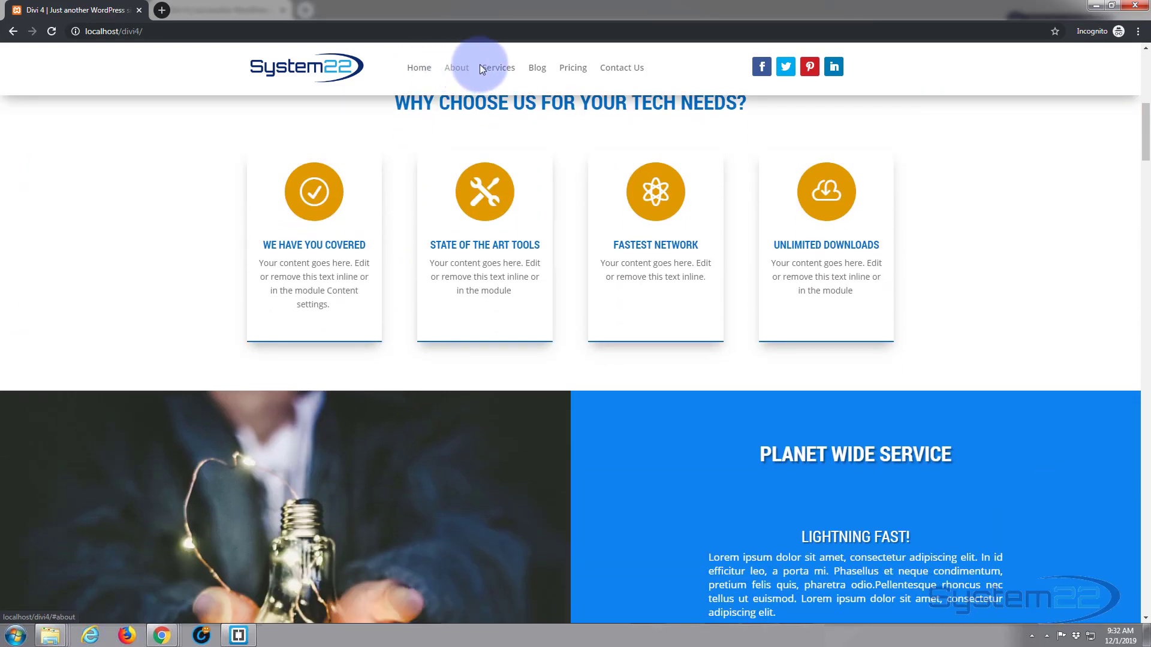
left_click(498, 67)
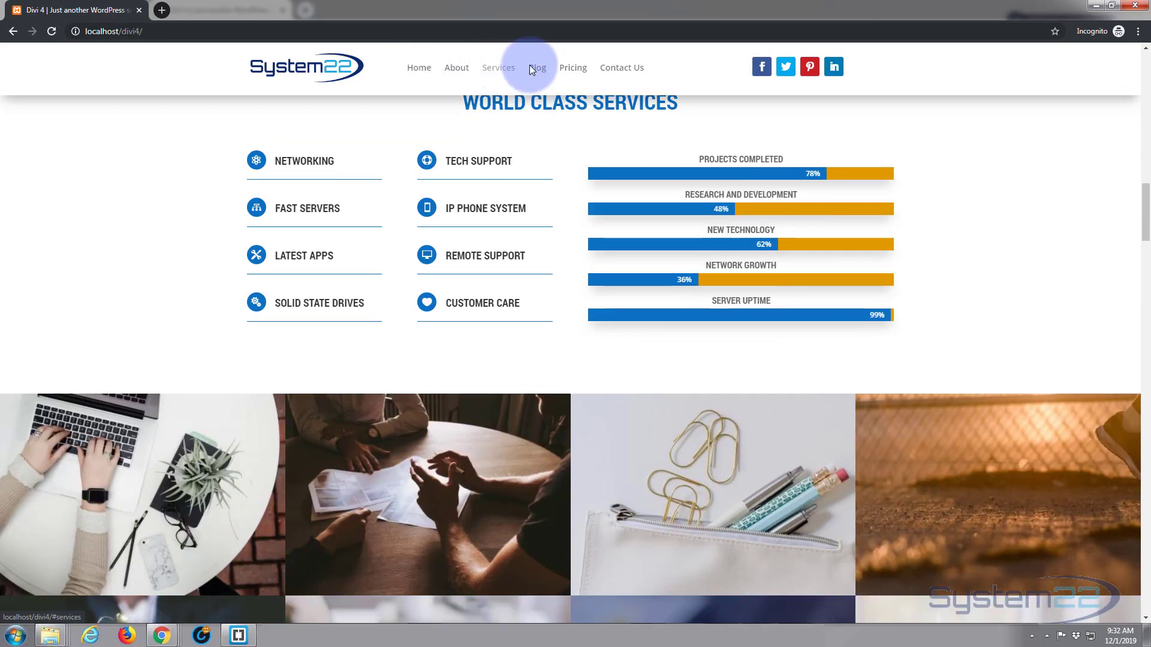
left_click(1137, 5)
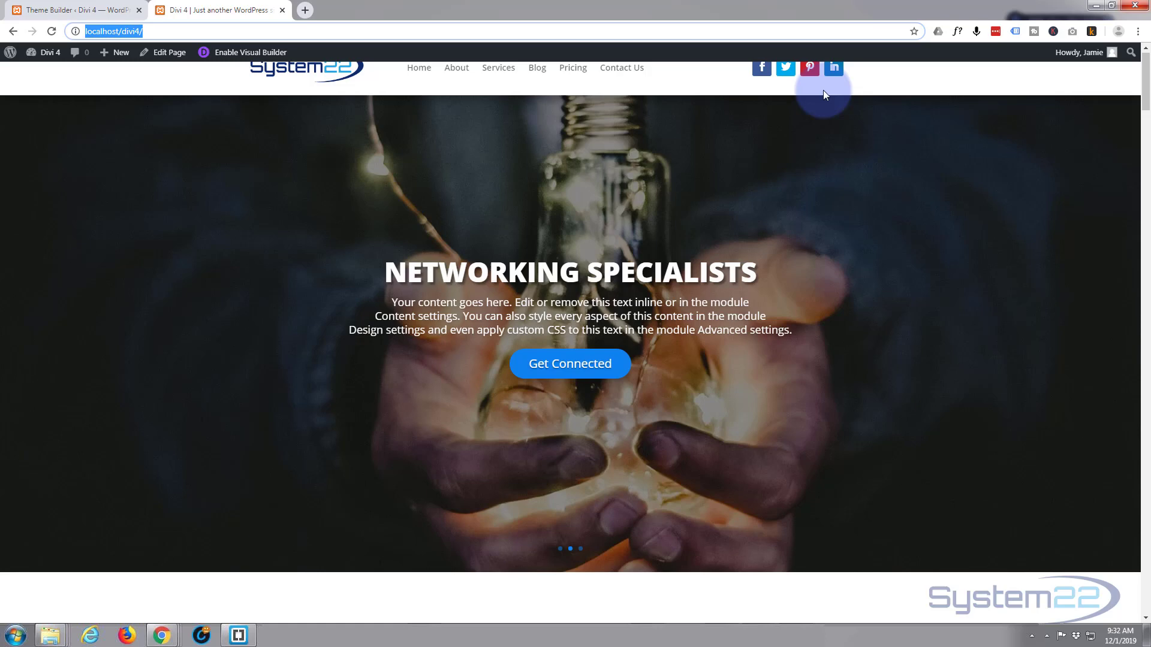
scroll(1008, 314, "down", 4)
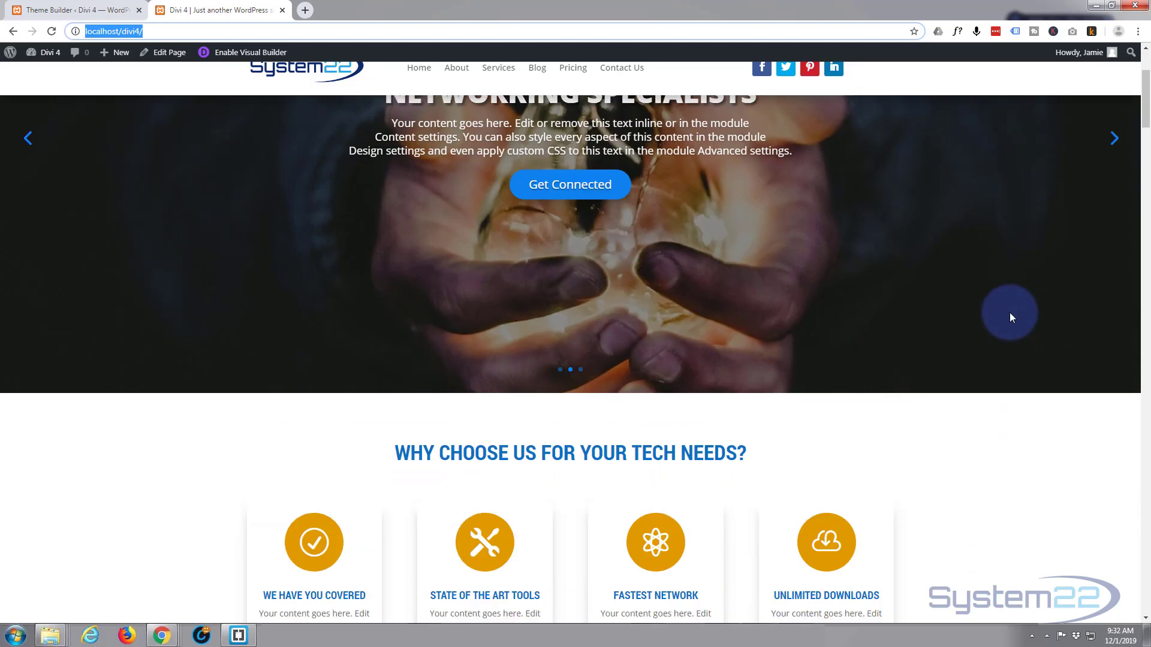
scroll(1010, 313, "down", 4)
scroll(1010, 312, "down", 2)
scroll(1011, 312, "down", 4)
scroll(1011, 310, "down", 2)
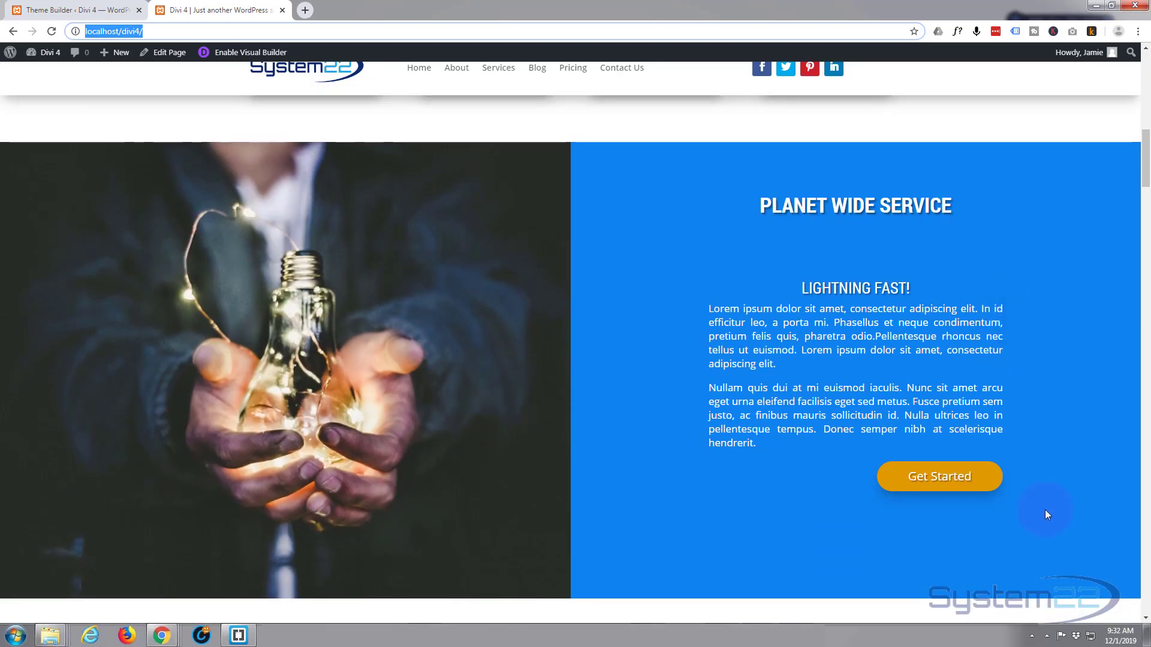
scroll(1045, 510, "down", 2)
scroll(1045, 509, "down", 4)
scroll(1043, 508, "down", 4)
scroll(1044, 533, "down", 1)
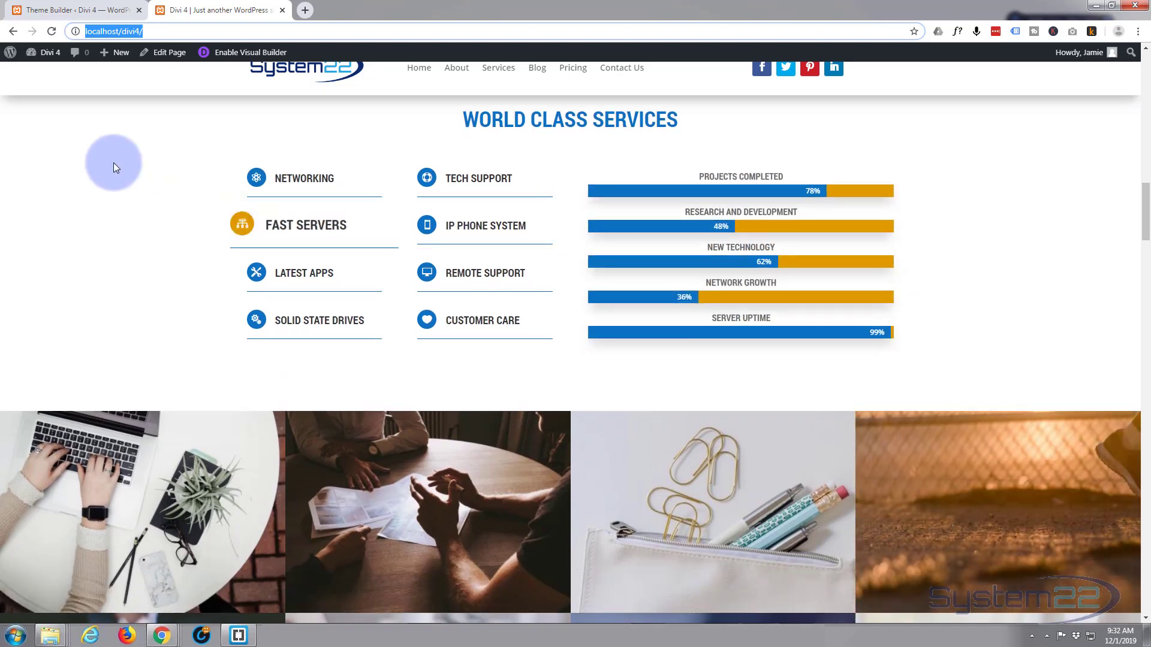
Open the Divi Theme Options page from the Theme Builder admin tab
left_click(65, 9)
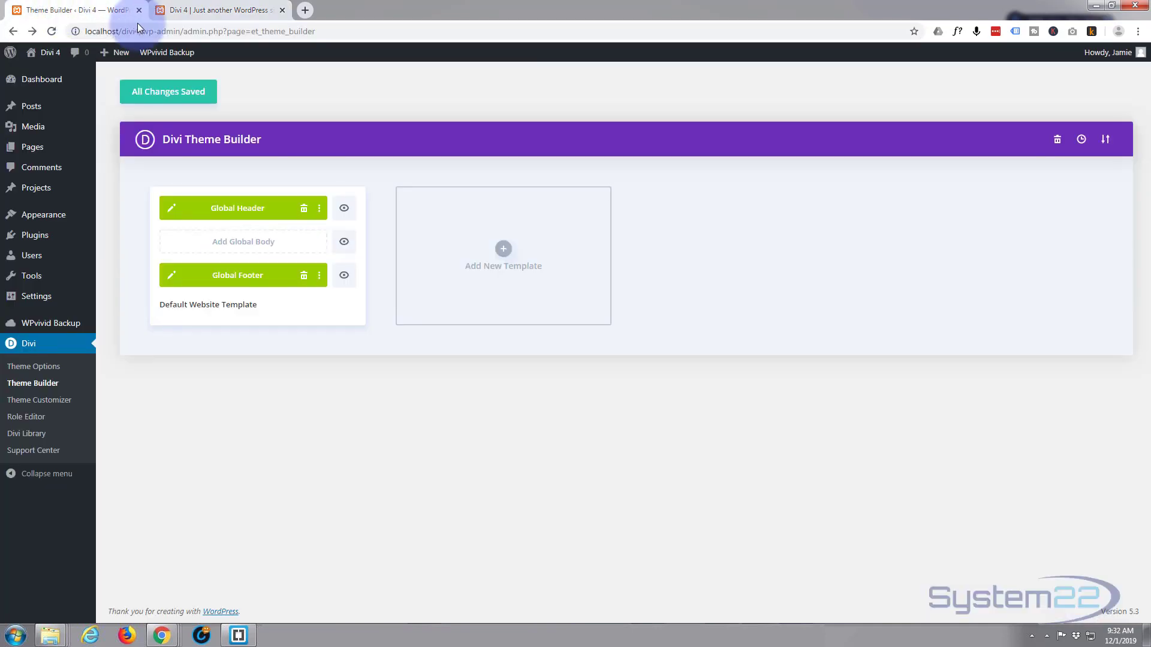
left_click(32, 367)
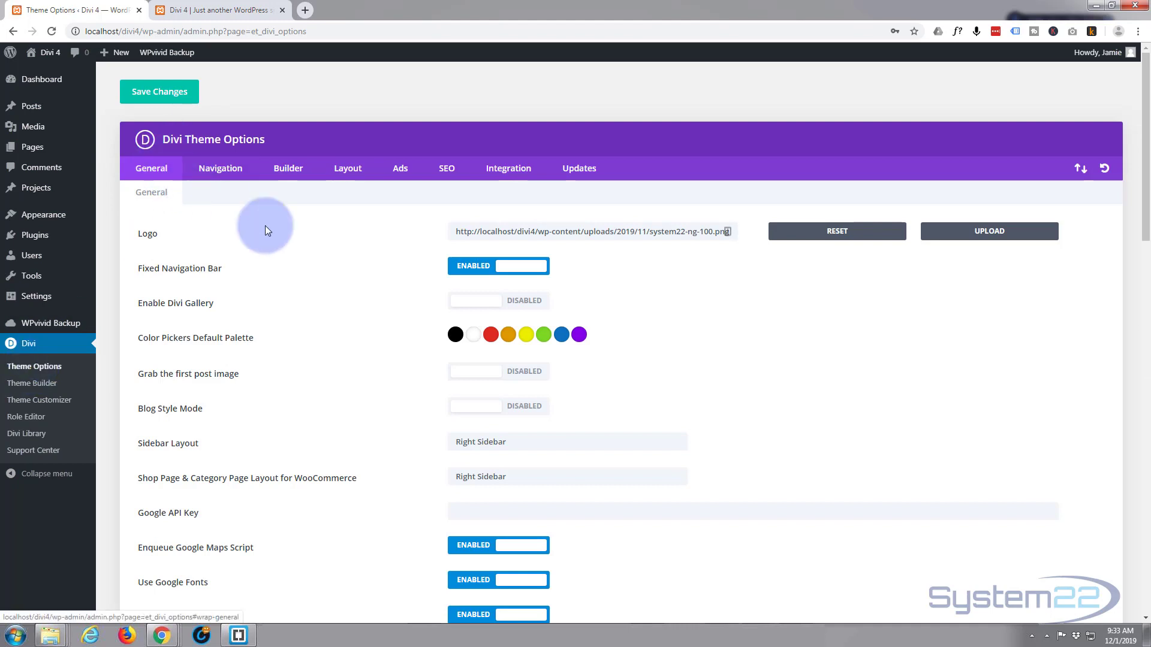
scroll(331, 288, "down", 3)
scroll(332, 286, "down", 3)
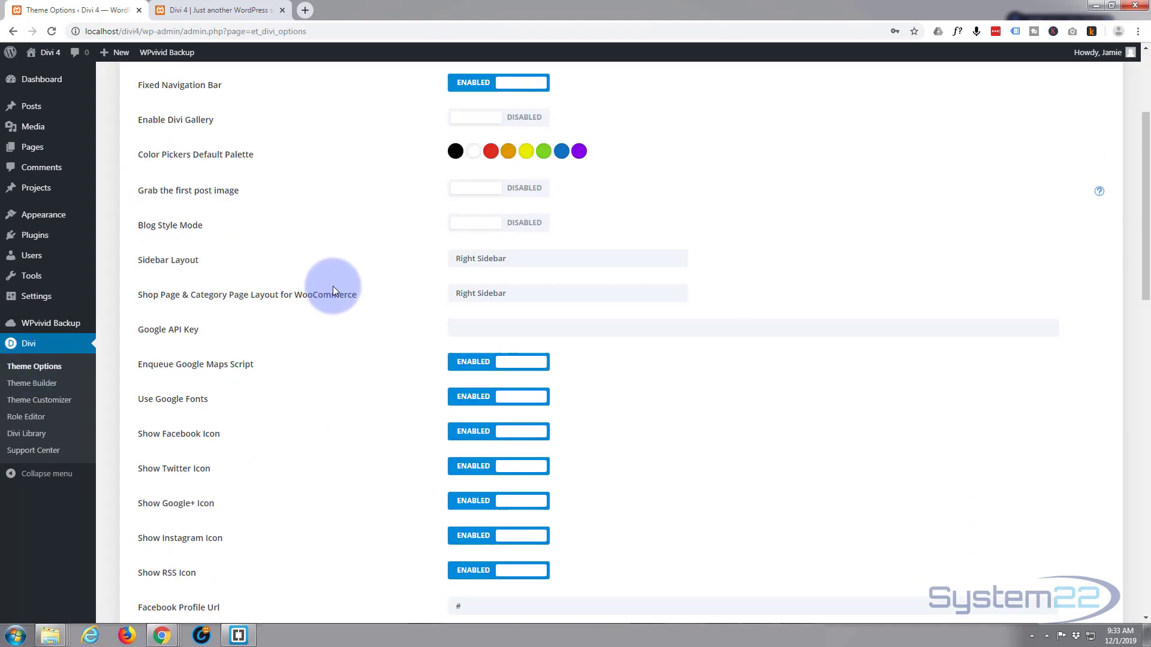
scroll(336, 285, "down", 2)
scroll(336, 285, "down", 1)
scroll(338, 283, "down", 1)
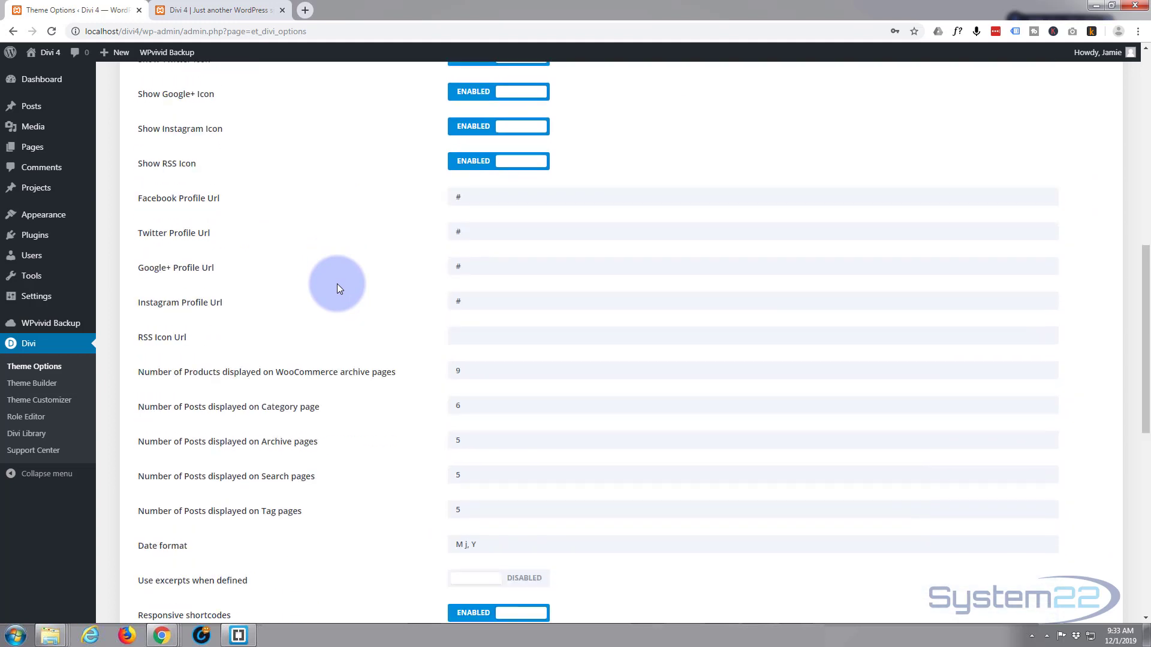
scroll(338, 283, "down", 1)
scroll(337, 284, "down", 2)
scroll(338, 283, "down", 1)
scroll(338, 283, "down", 1)
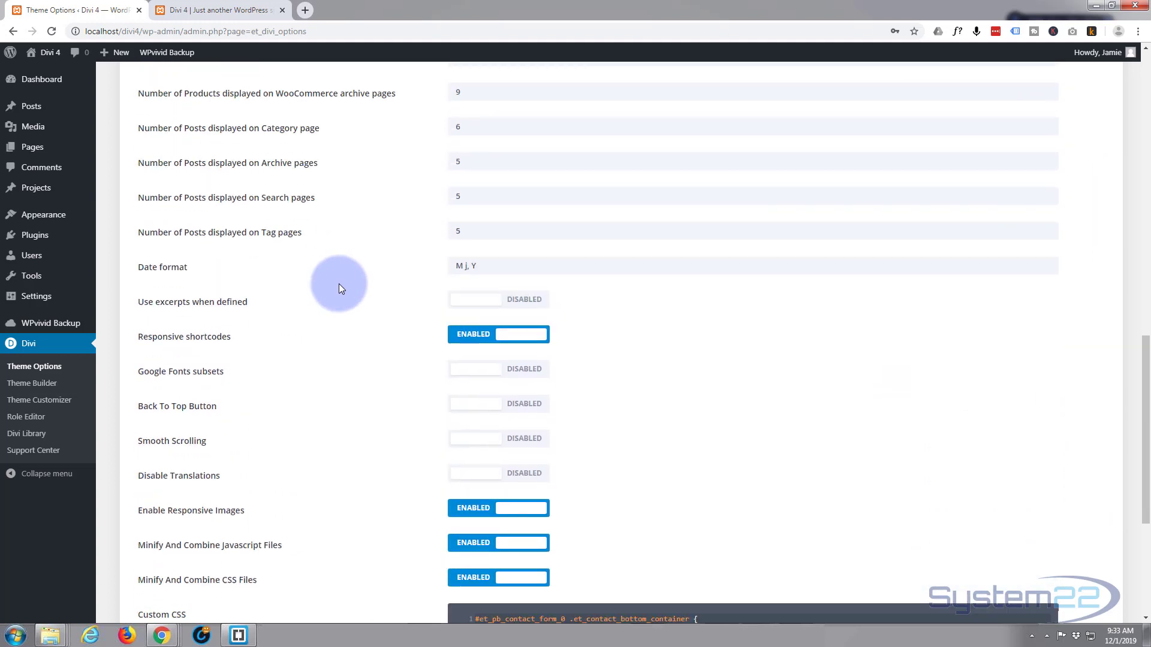
scroll(340, 283, "down", 1)
scroll(339, 284, "down", 1)
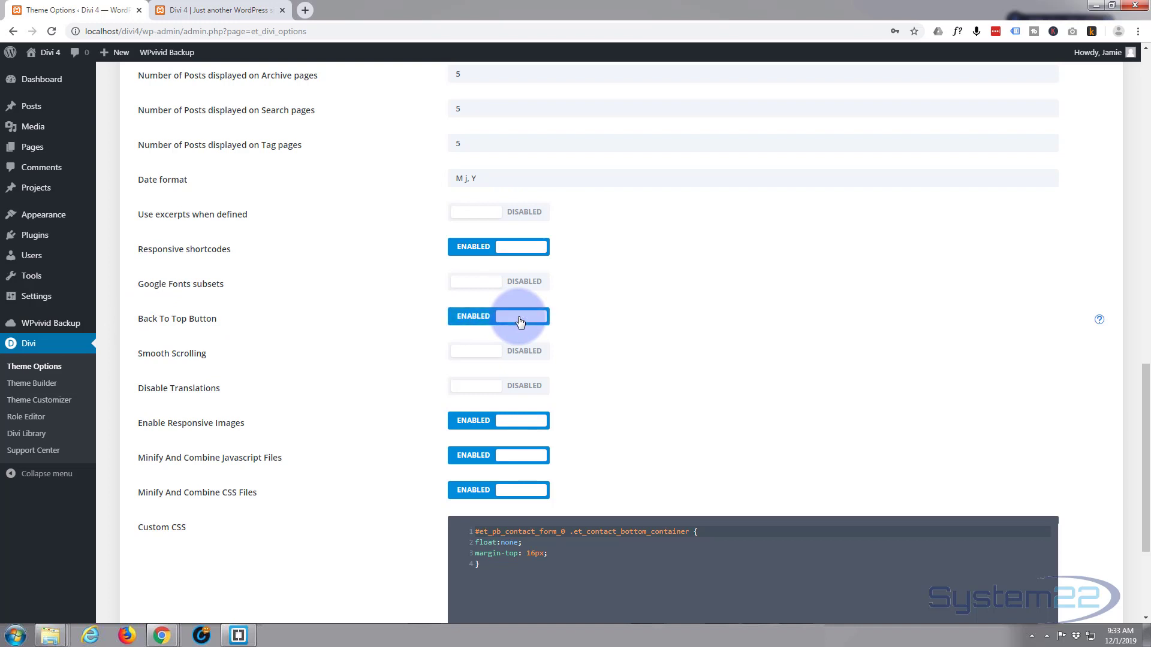
scroll(297, 426, "down", 3)
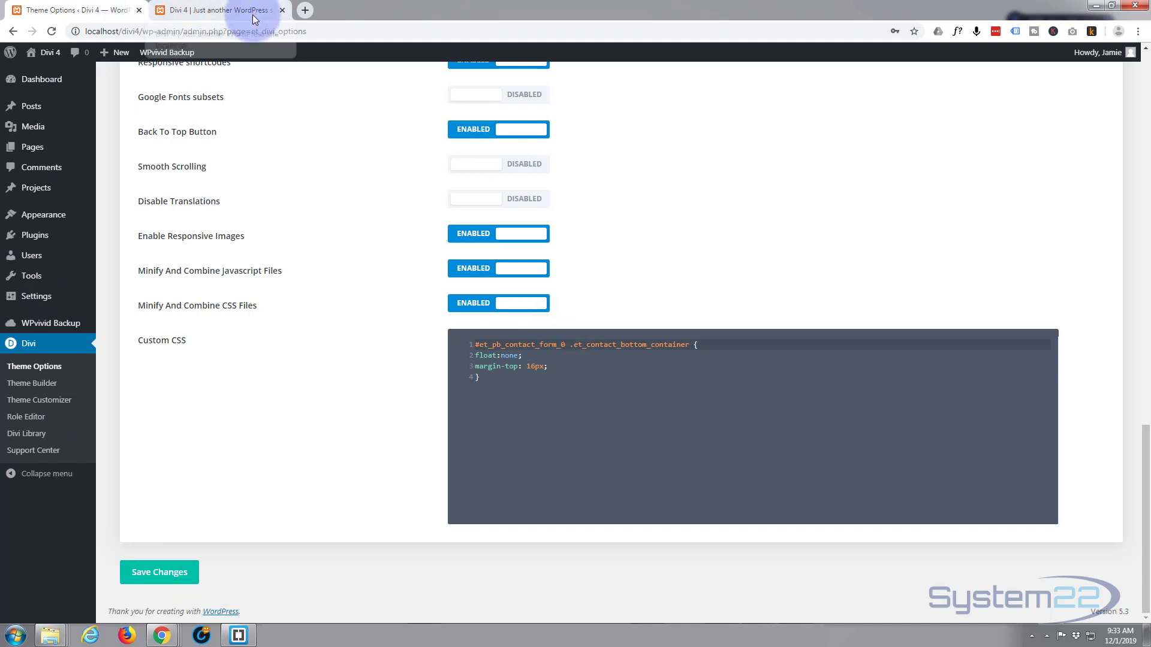
Load localhost/divi4/ in a new private browsing window
key("ctrl+shift+n")
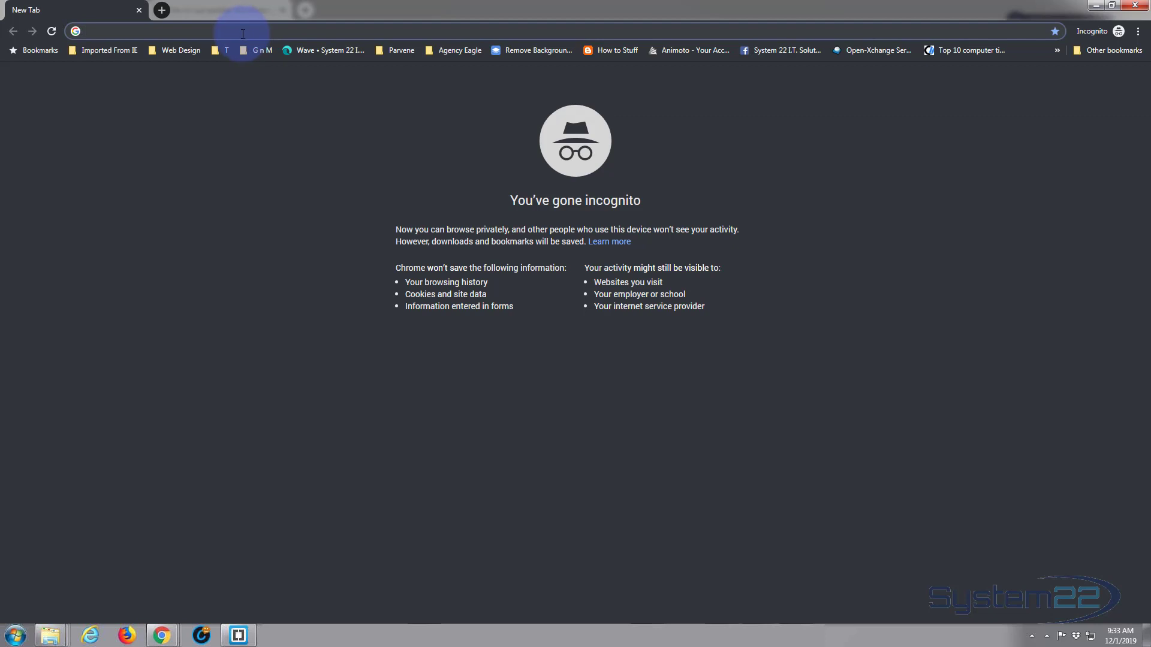
type("http://localhost/divi4/")
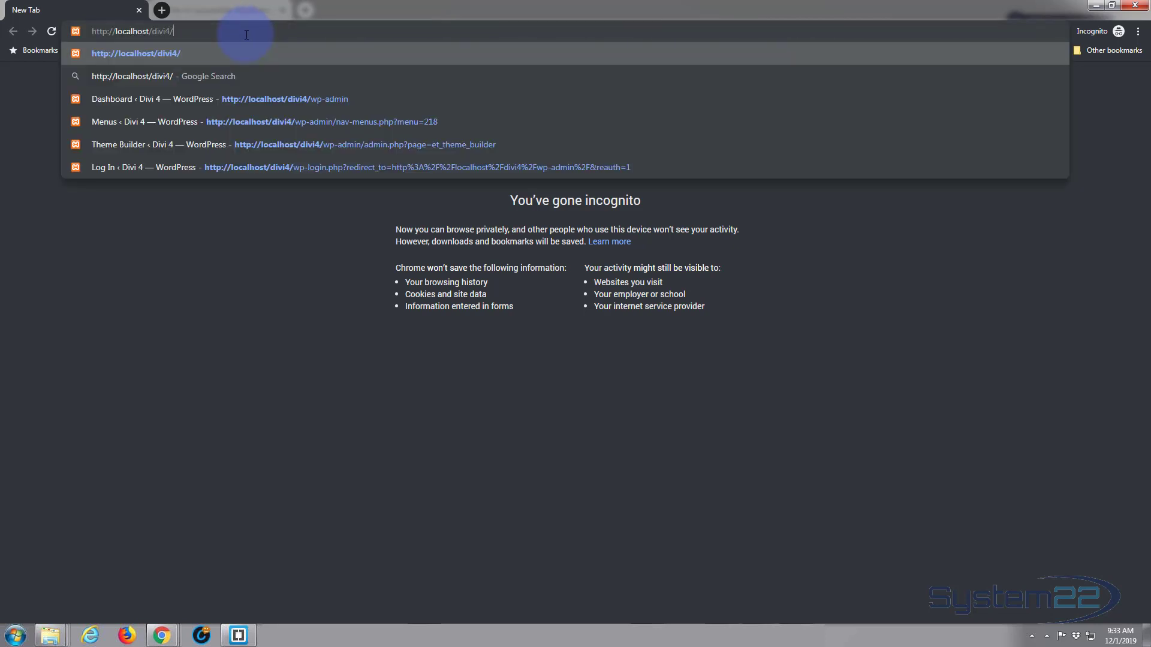
key("Return")
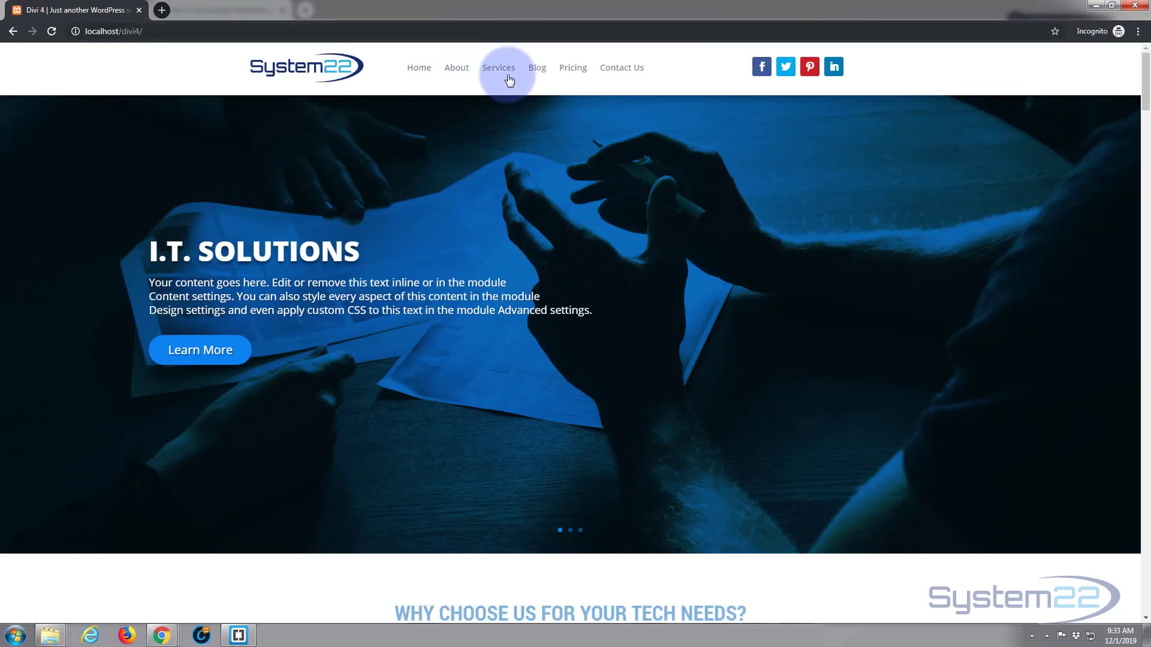
Jump to the Pricing, About and Services sections, using the back-to-top arrow to return to the top
left_click(573, 69)
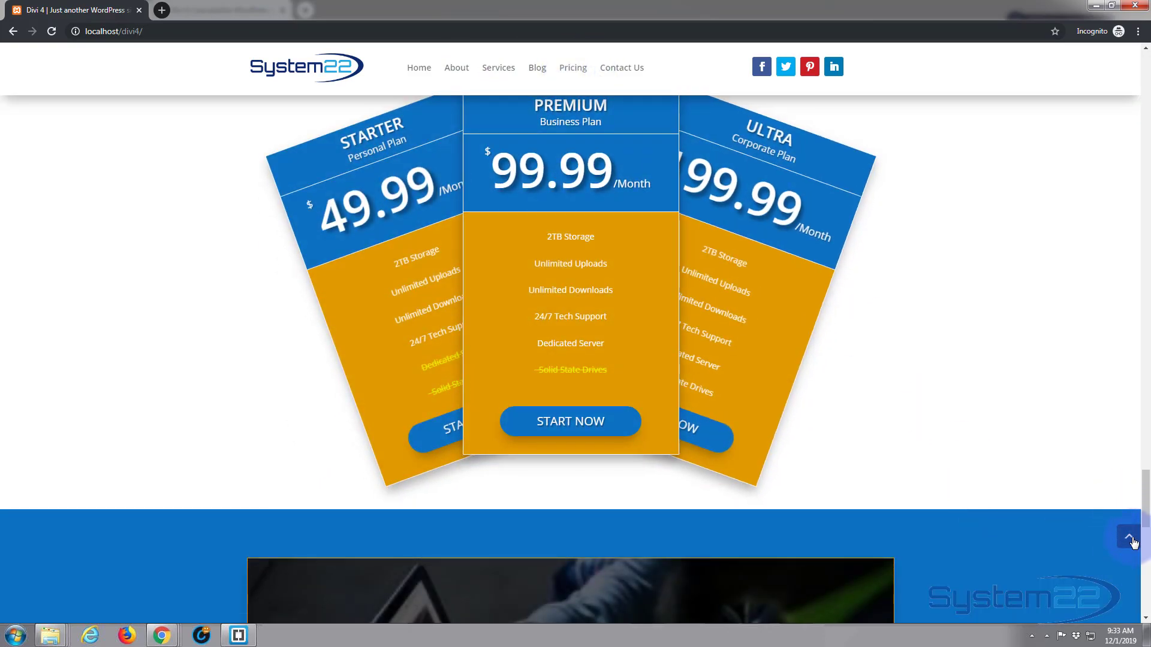
left_click(1131, 544)
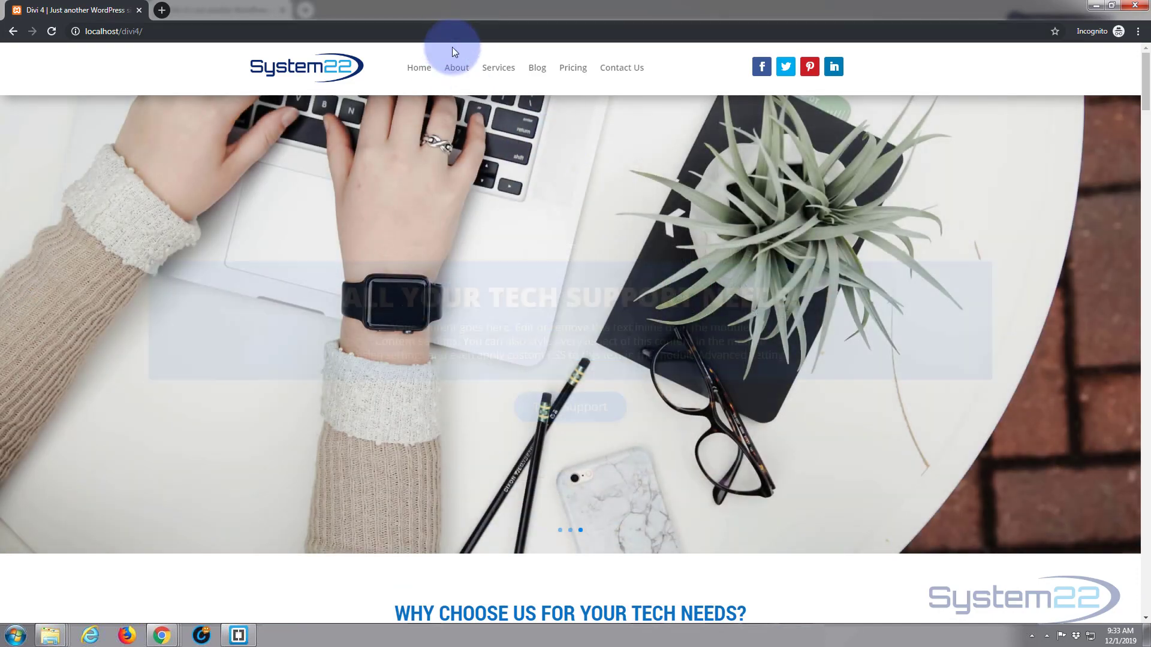
left_click(457, 67)
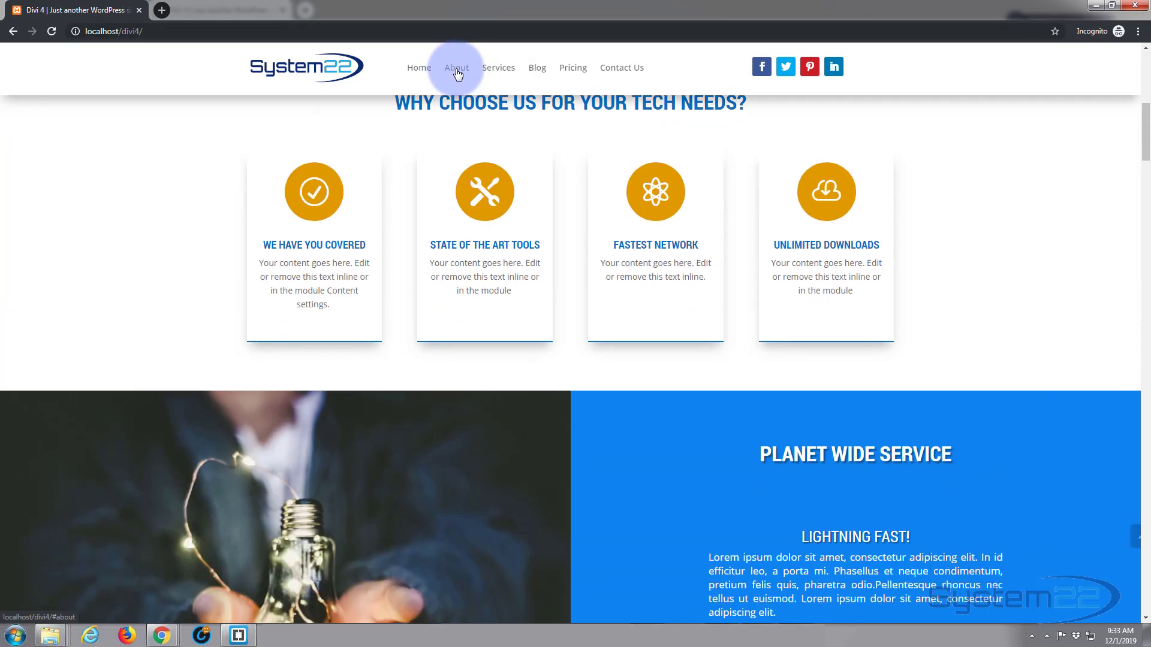
left_click(499, 68)
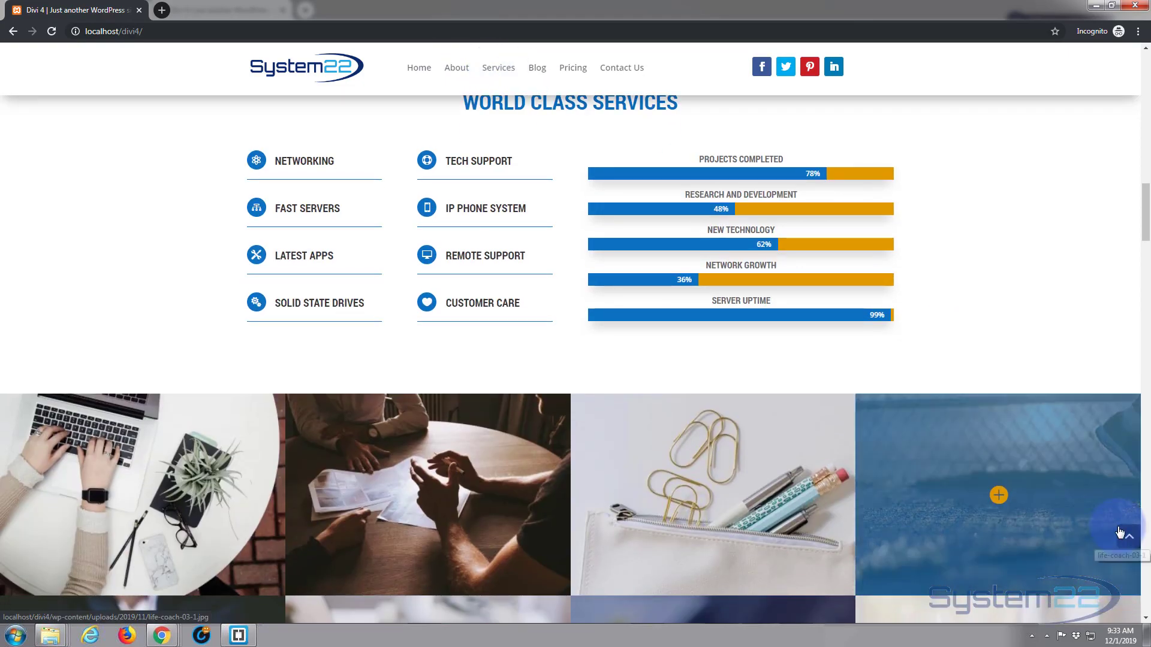
left_click(1126, 537)
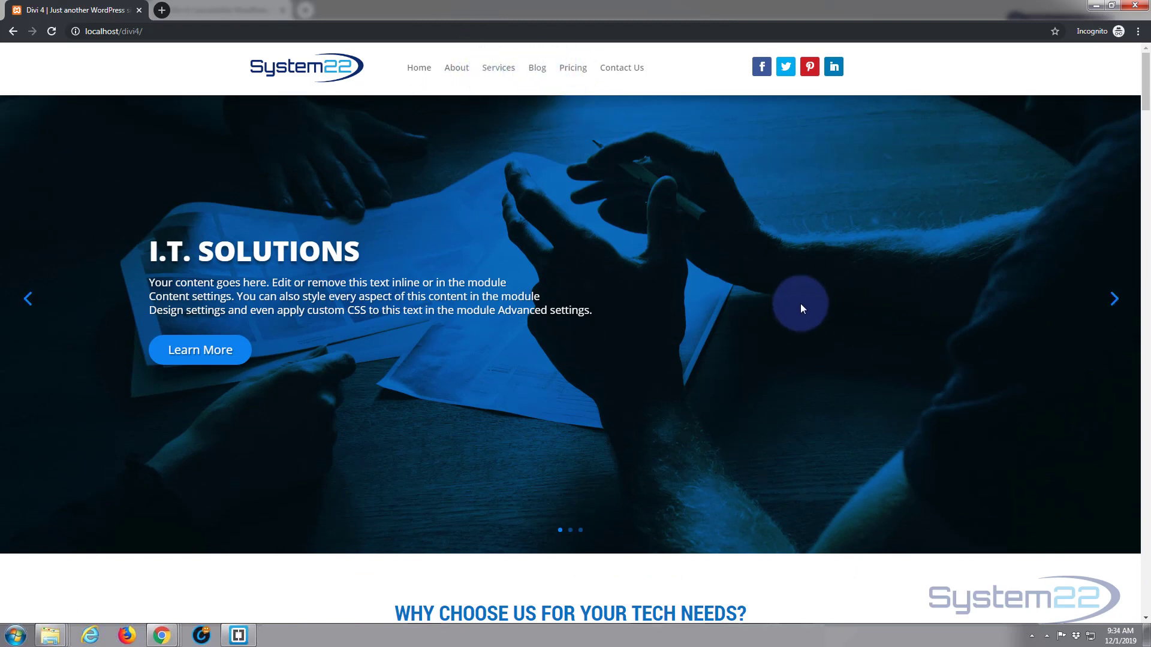
scroll(804, 305, "down", 6)
scroll(803, 306, "down", 4)
scroll(803, 307, "down", 5)
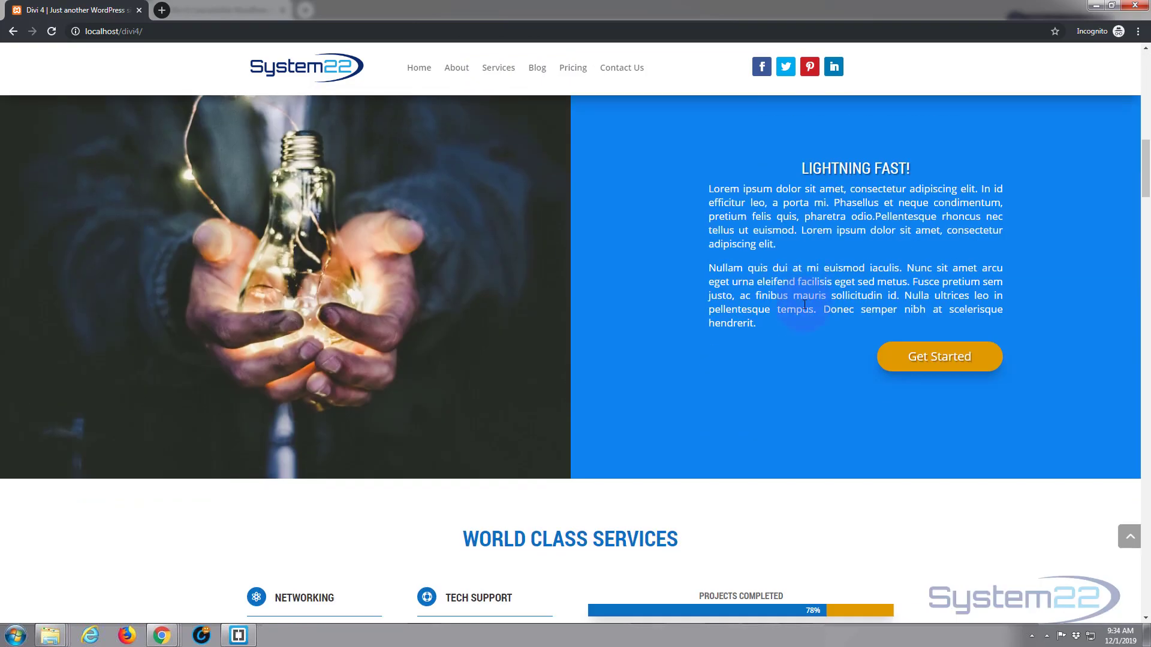
left_click(1122, 540)
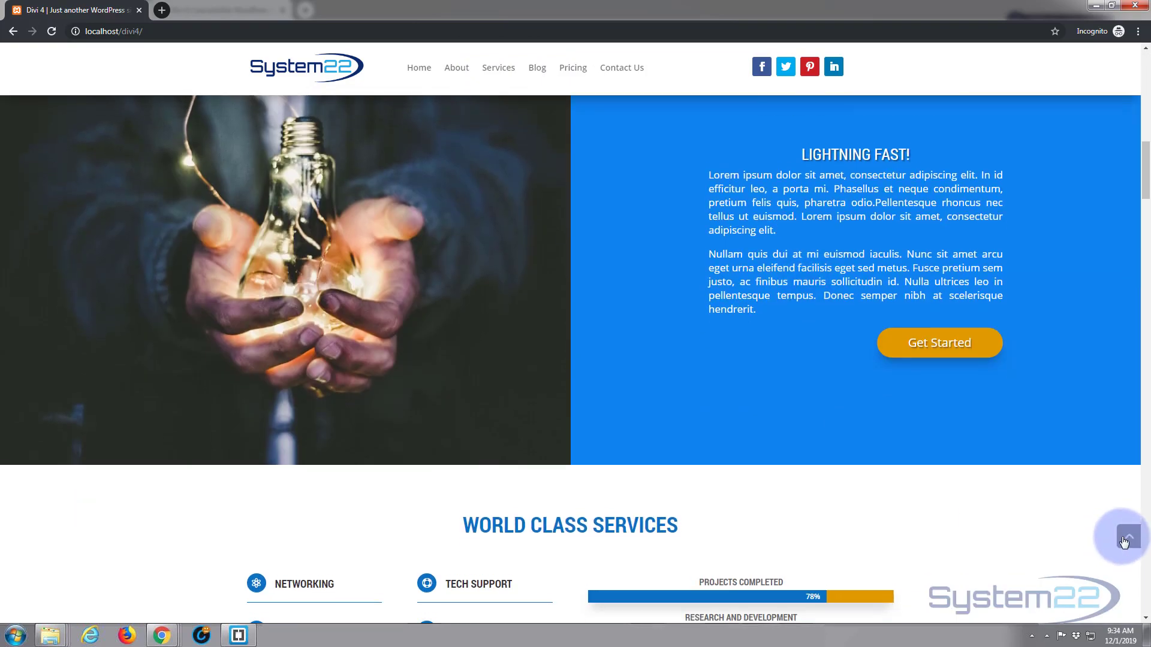